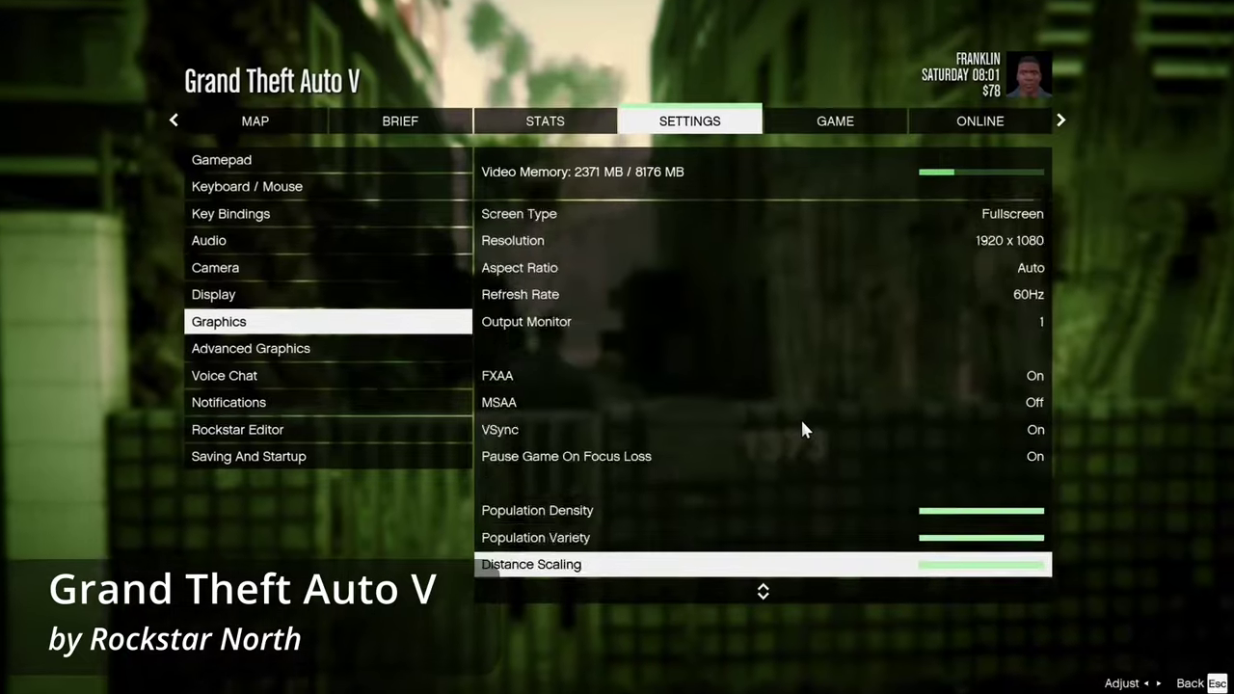
{"action": "key", "text": "Down"}
{"action": "key", "text": "Down"}
{"action": "key", "text": "Down"}
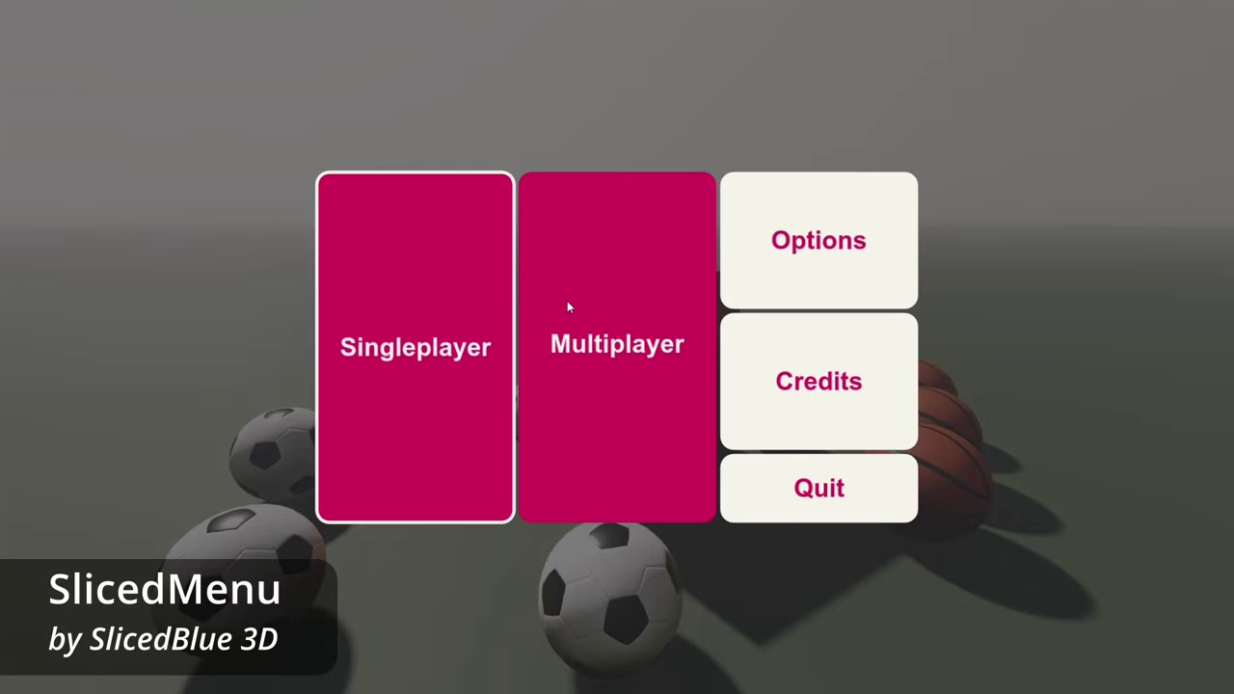
- Browse the reference main menus, opening Multiplayer and Story Mode and moving across the menu tiles
{"action": "left_click", "coordinate": [568, 304]}
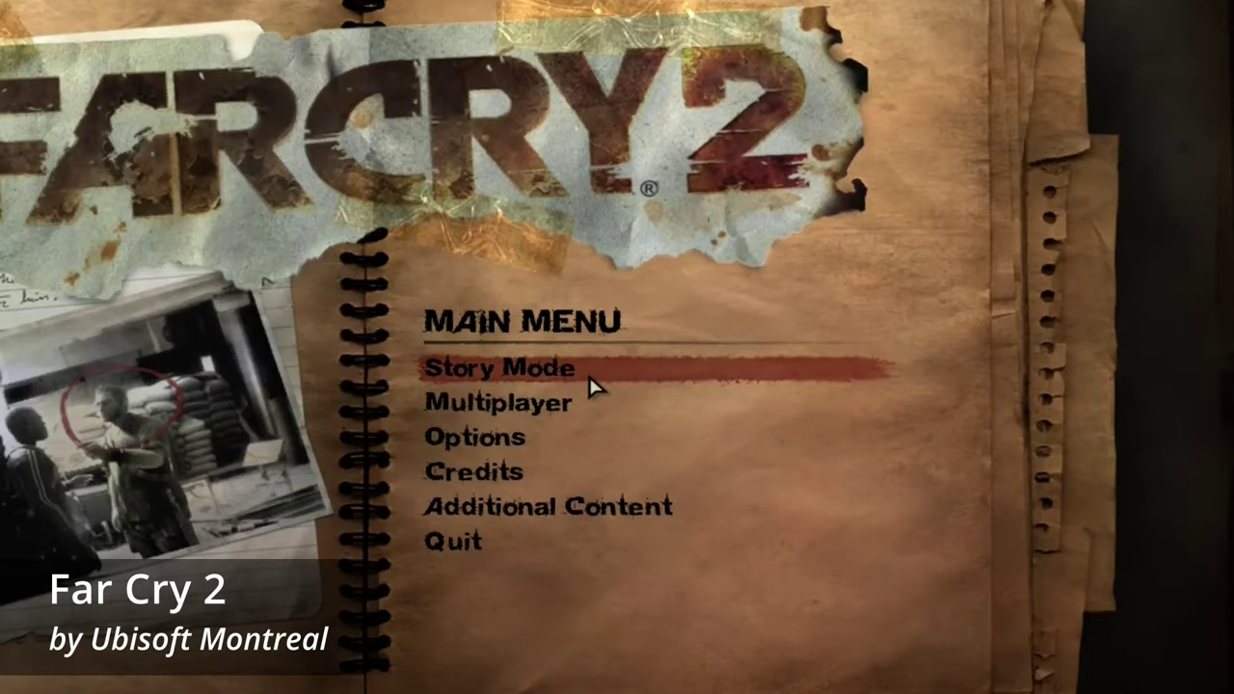
{"action": "left_click", "coordinate": [588, 374]}
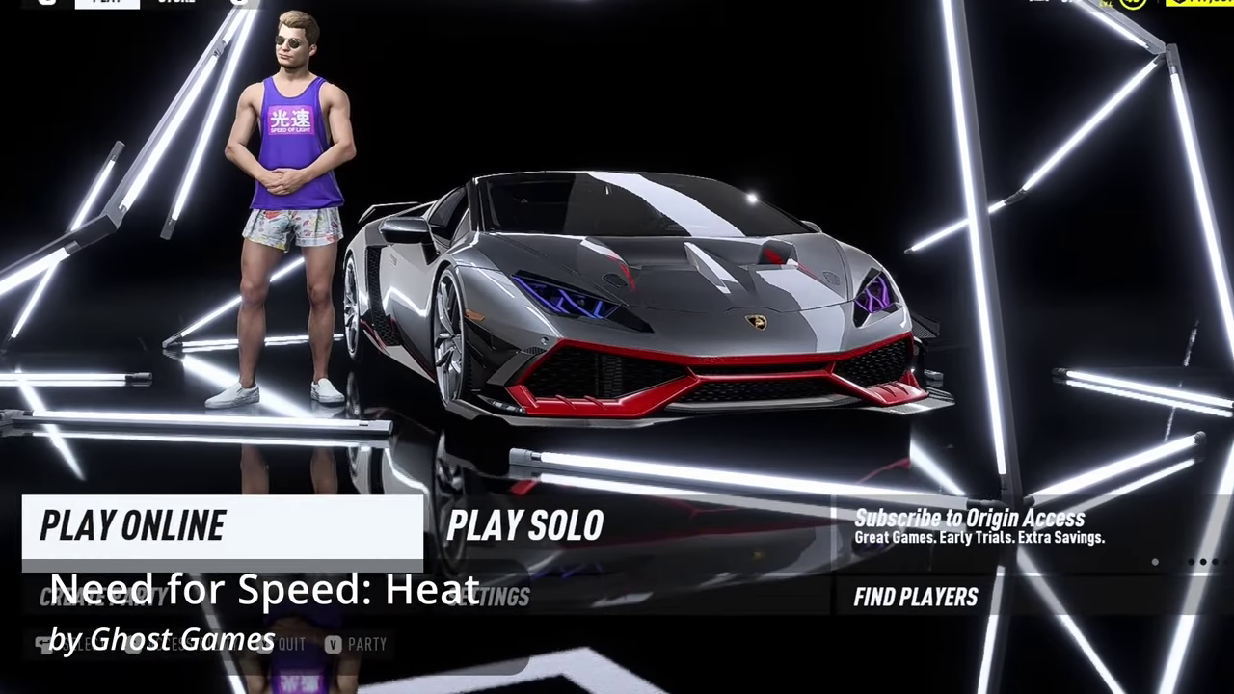
{"action": "key", "text": "Right"}
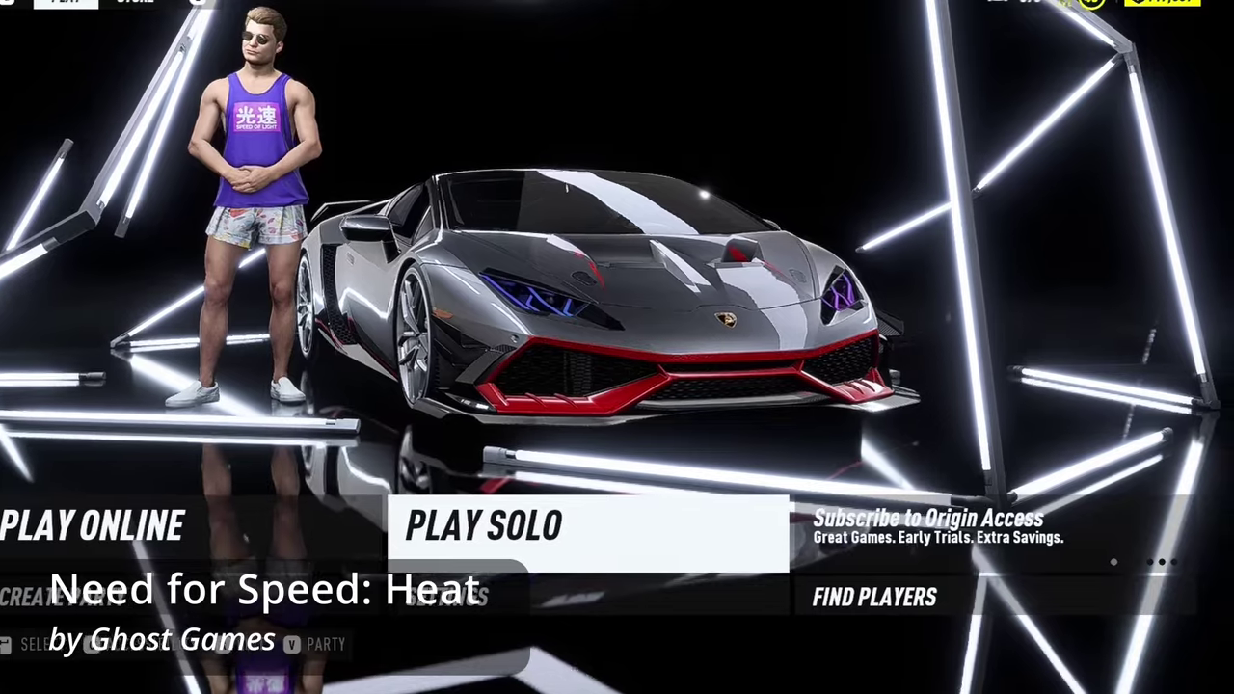
{"action": "key", "text": "Right"}
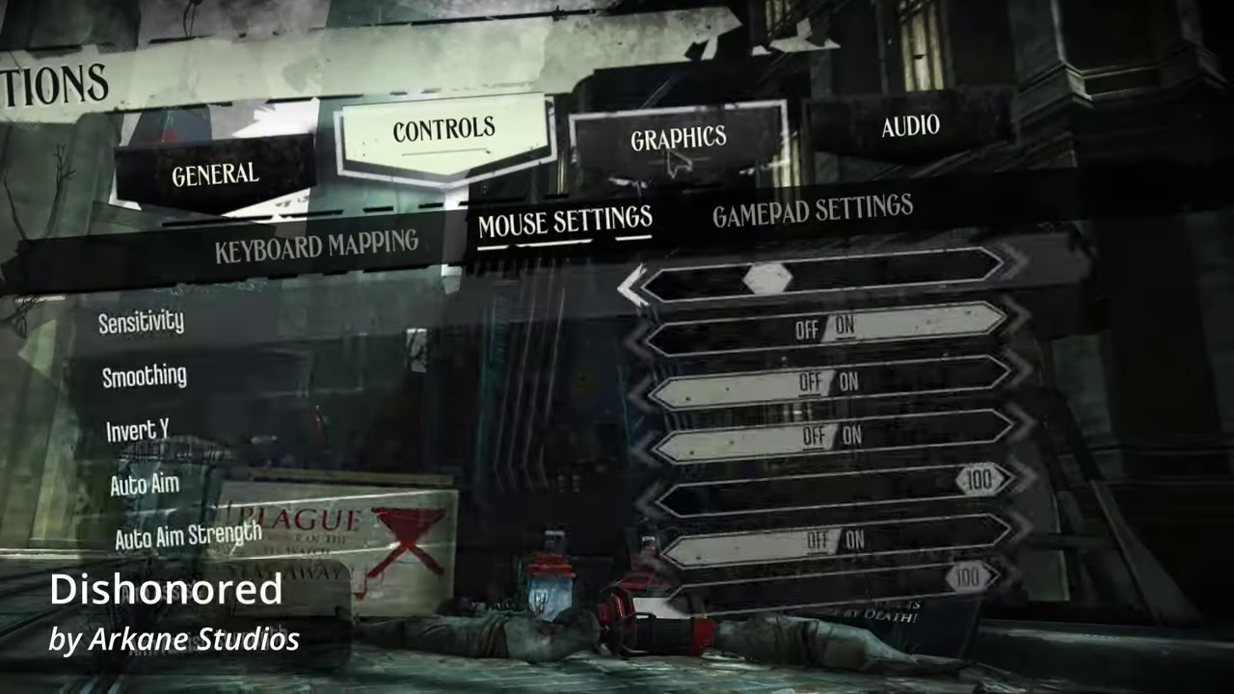
- Switch to the Graphics settings and move the top slider from 75 up to 90
{"action": "left_click", "coordinate": [675, 215]}
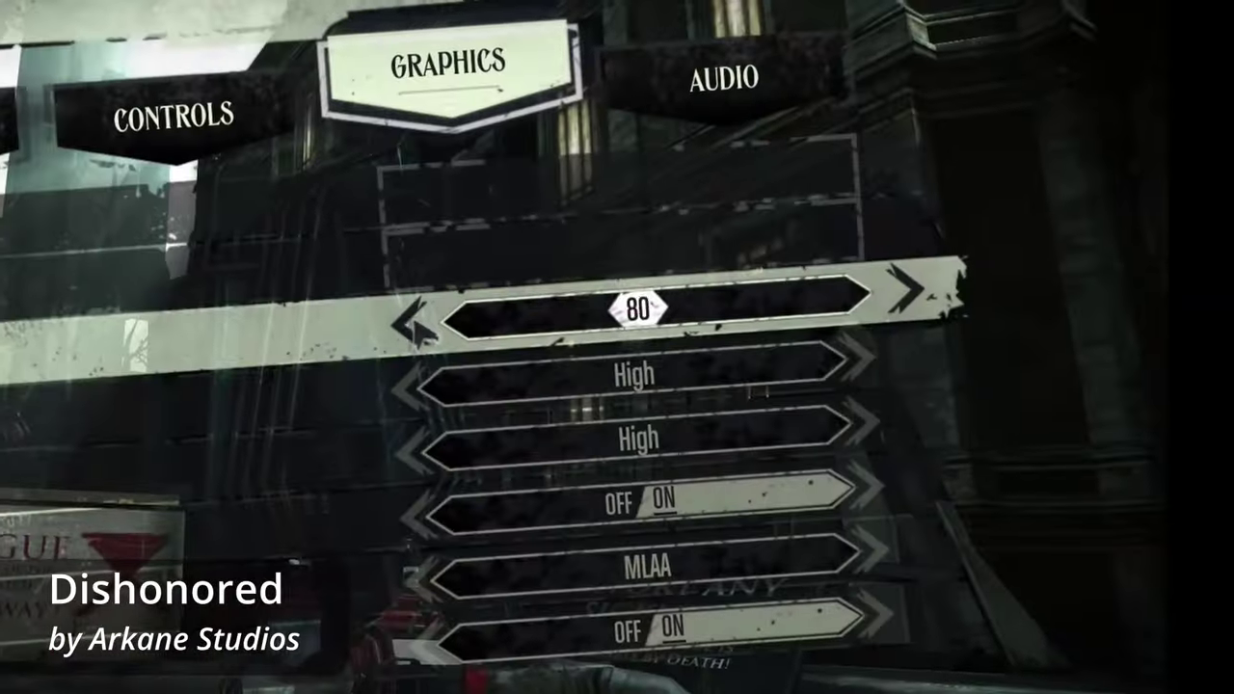
{"action": "key", "text": "Left"}
{"action": "key", "text": "Right"}
{"action": "key", "text": "Right"}
{"action": "key", "text": "Right"}
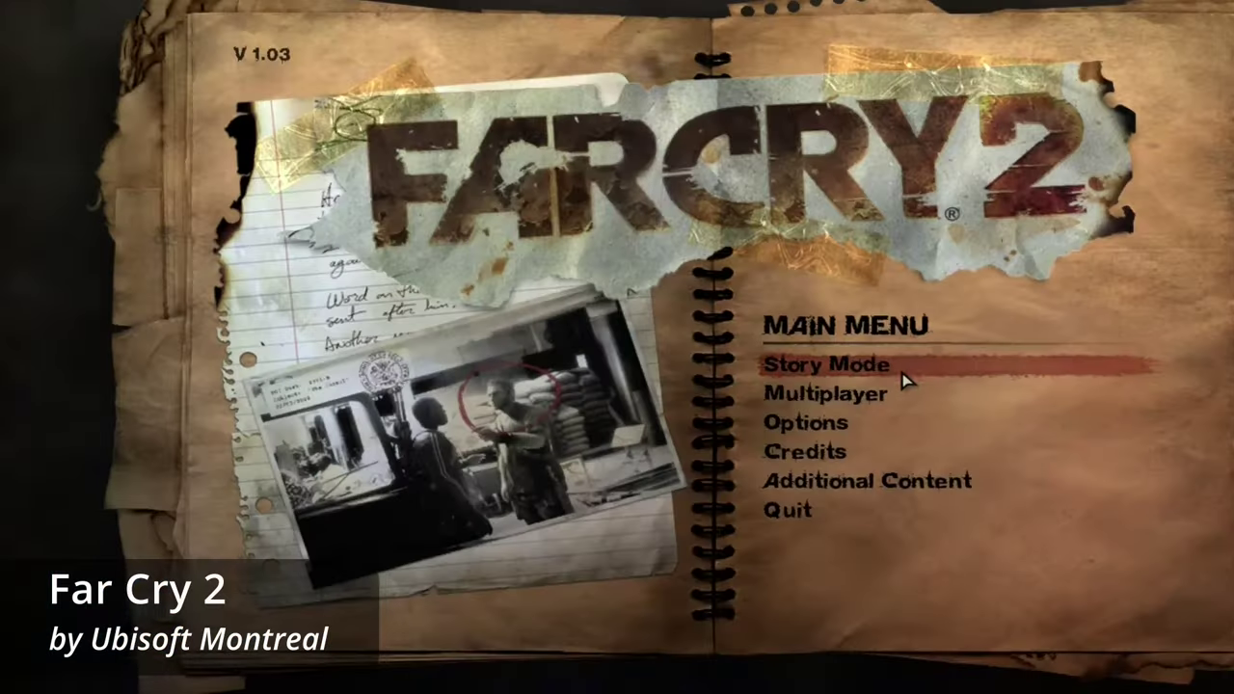
- Open Story Mode and back out, then browse the Game Options' Audio and Graphics settings to Shader Quality
{"action": "left_click", "coordinate": [894, 366]}
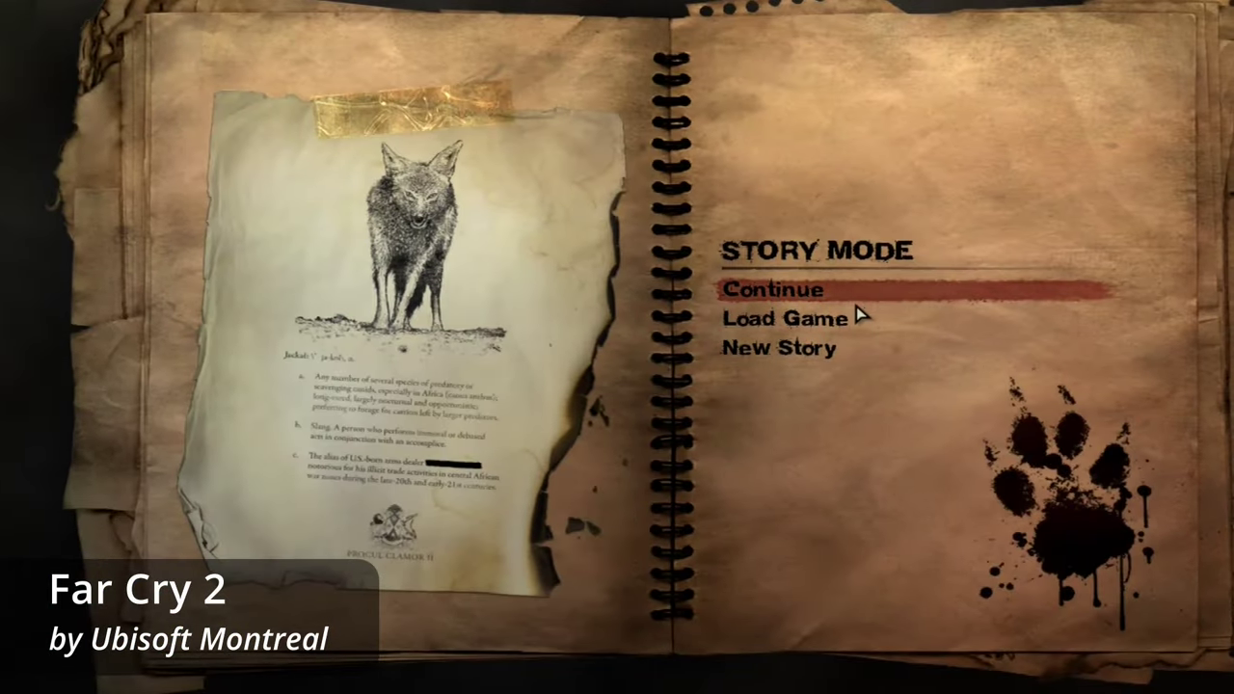
{"action": "key", "text": "Escape"}
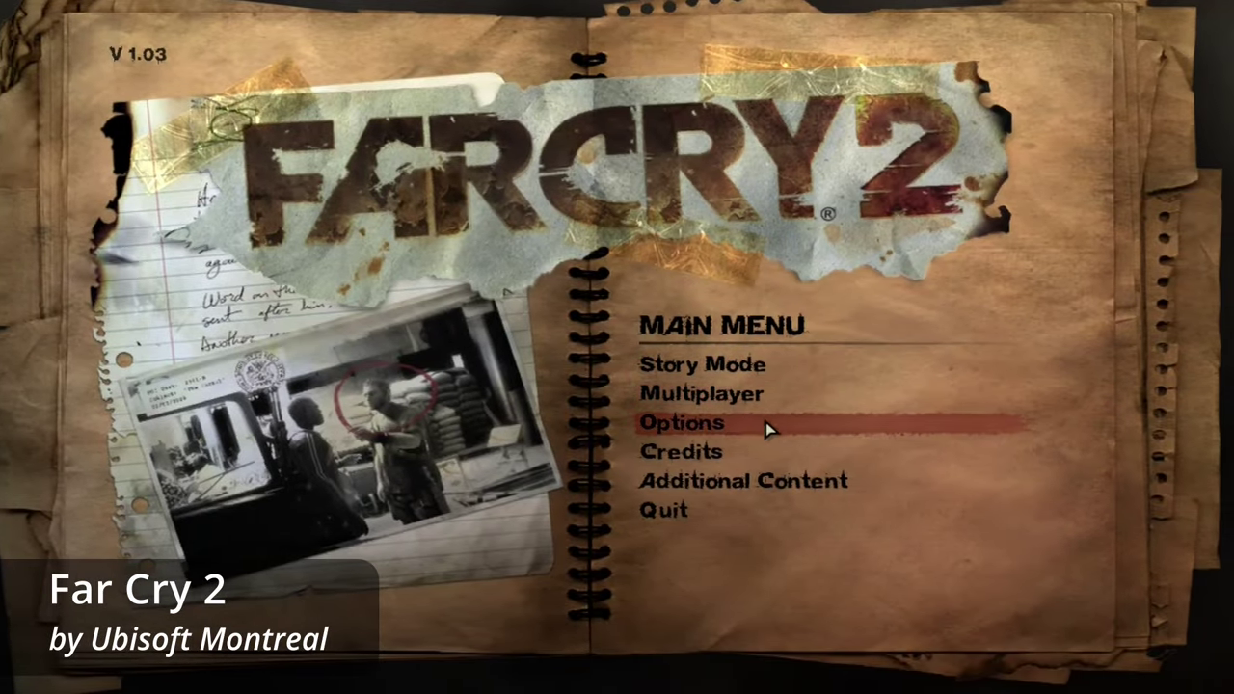
{"action": "left_click", "coordinate": [768, 432]}
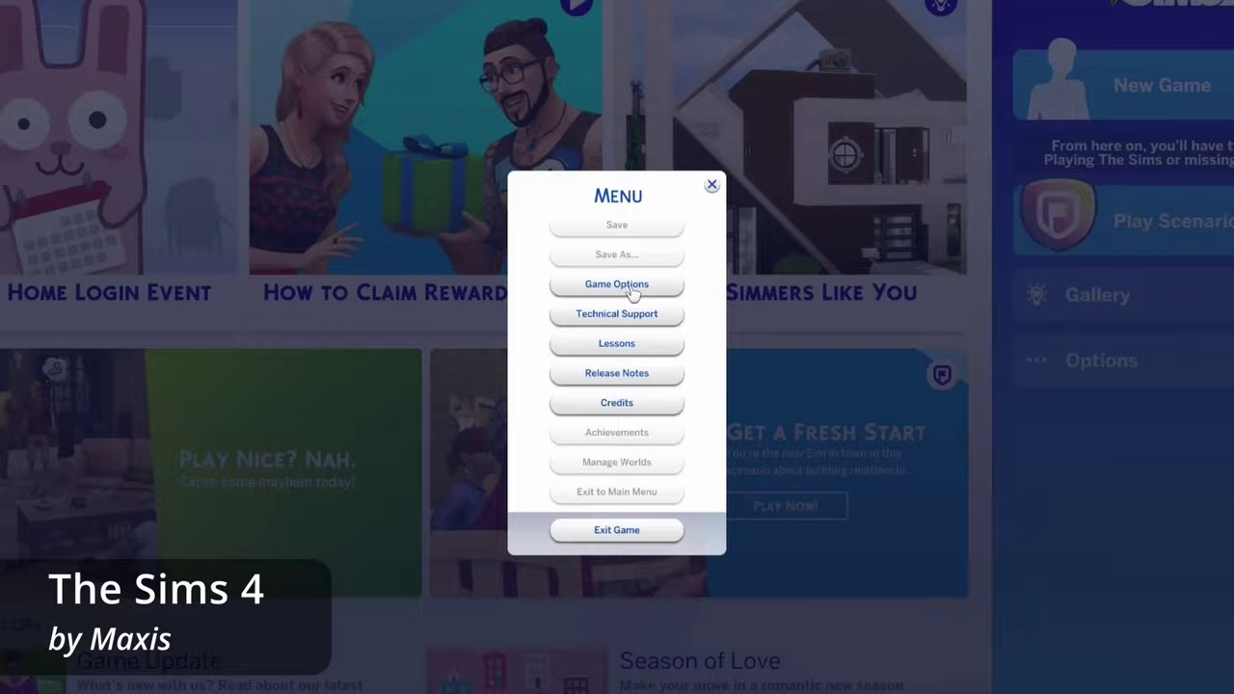
{"action": "left_click", "coordinate": [628, 246]}
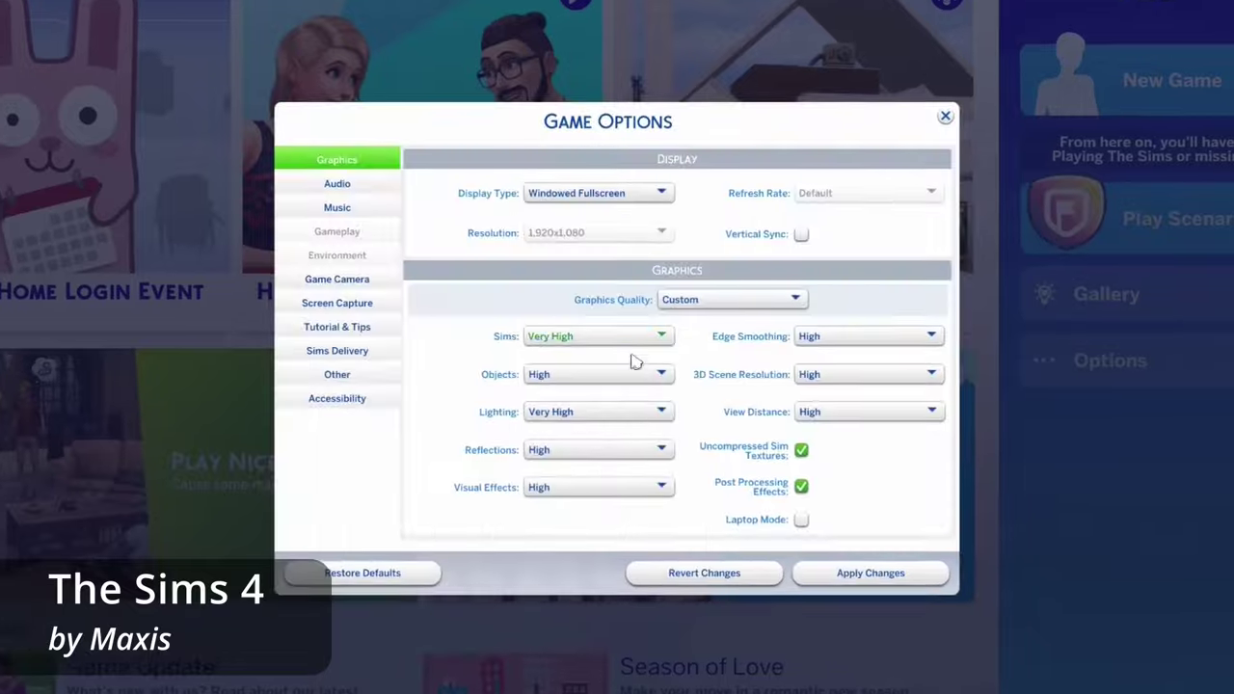
{"action": "left_click", "coordinate": [353, 183]}
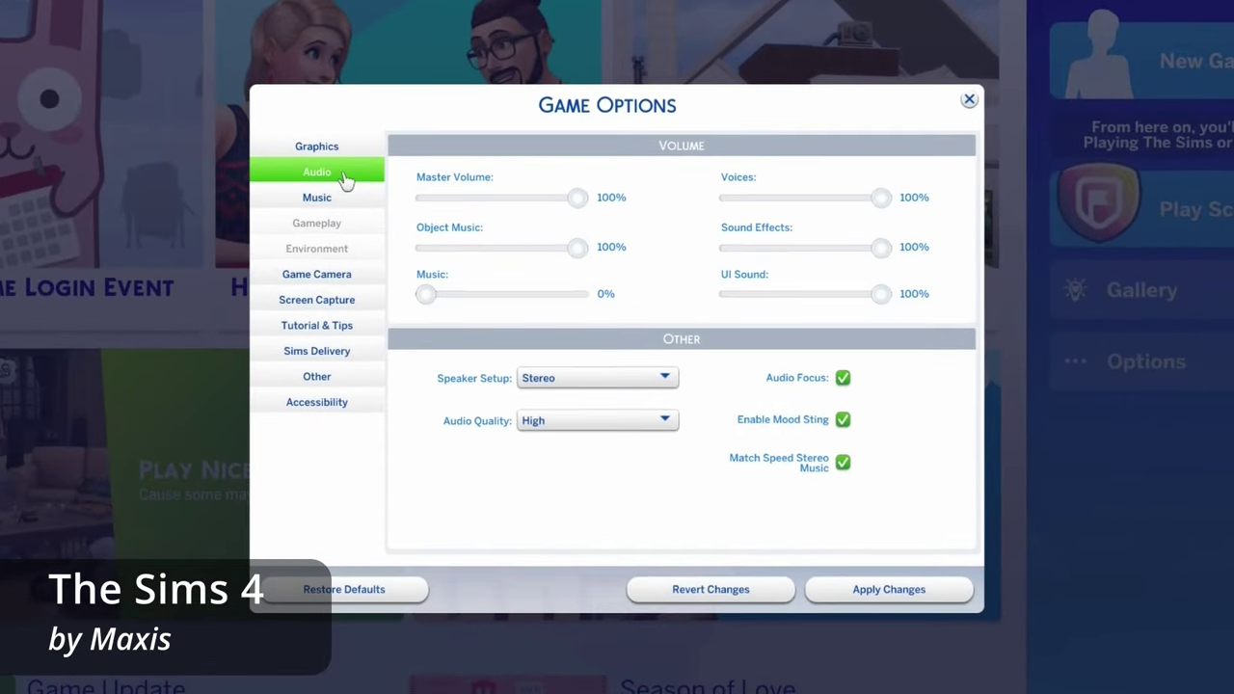
{"action": "left_click", "coordinate": [311, 142]}
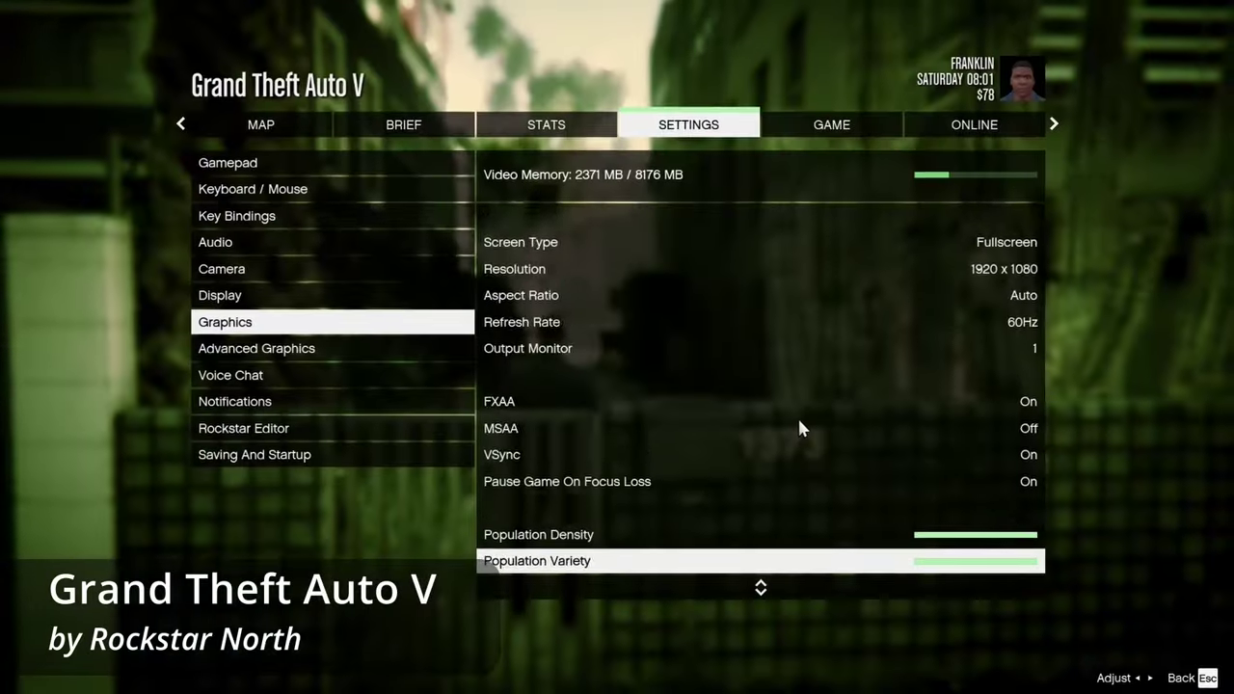
{"action": "key", "text": "Down"}
{"action": "key", "text": "Down"}
{"action": "key", "text": "Down"}
{"action": "key", "text": "Down"}
{"action": "key", "text": "Down"}
{"action": "key", "text": "Down"}
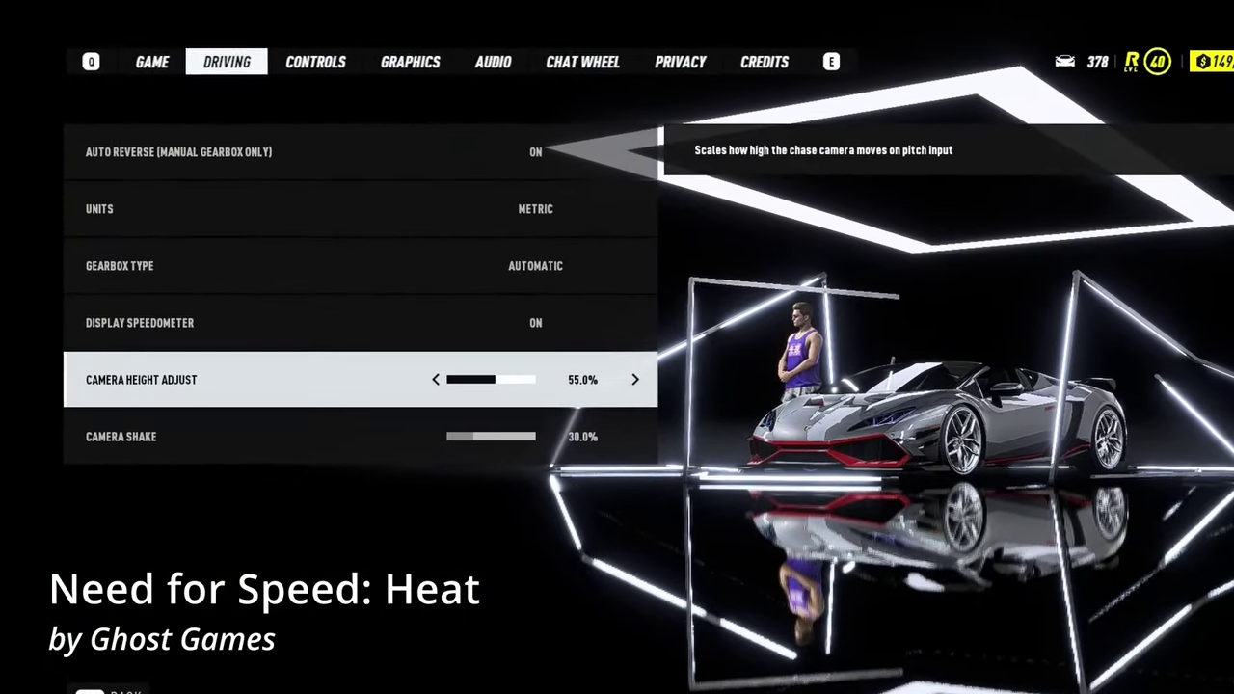
- Open the running game's Options on Graphics and set Ambient Occlusion to HBAO+
{"action": "key", "text": "e"}
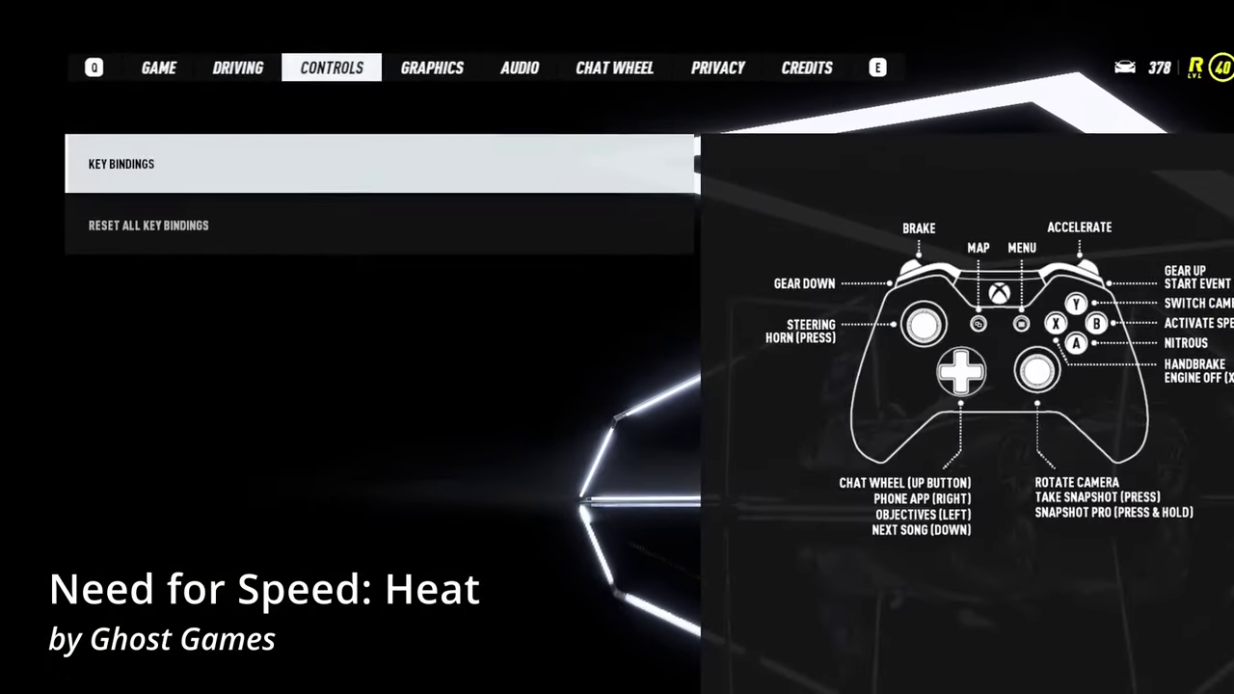
{"action": "key", "text": "e"}
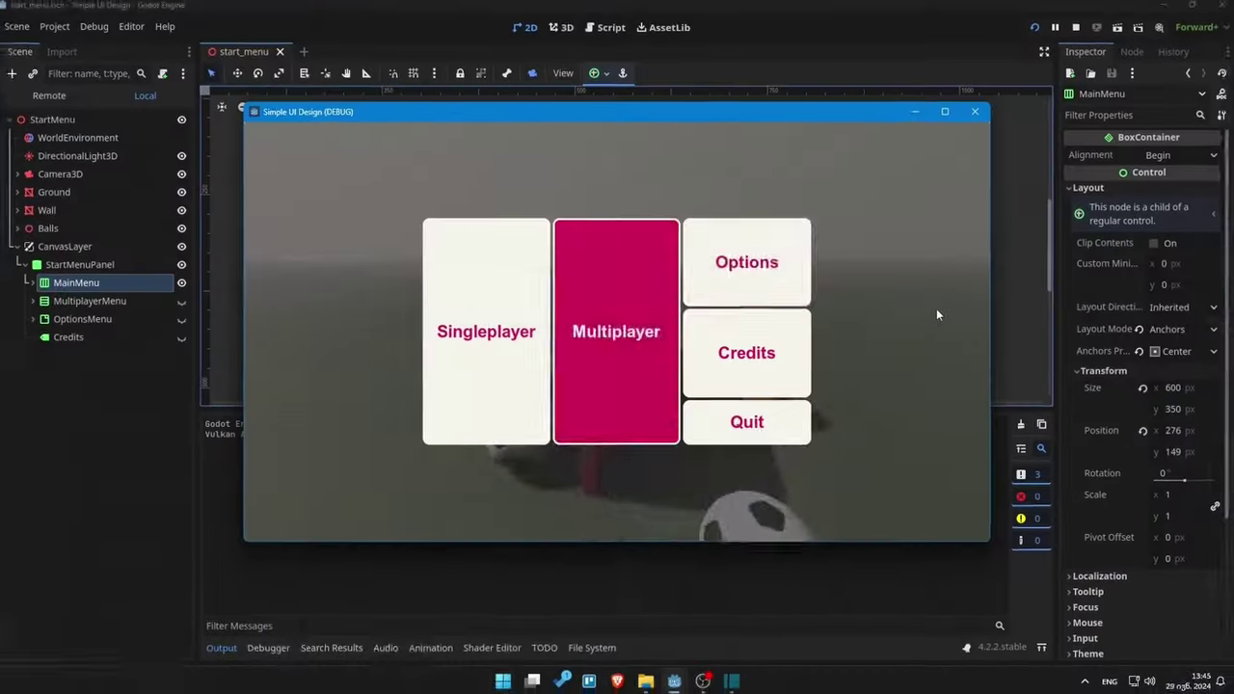
{"action": "key", "text": "Right"}
{"action": "key", "text": "Down"}
{"action": "key", "text": "Up"}
{"action": "key", "text": "Return"}
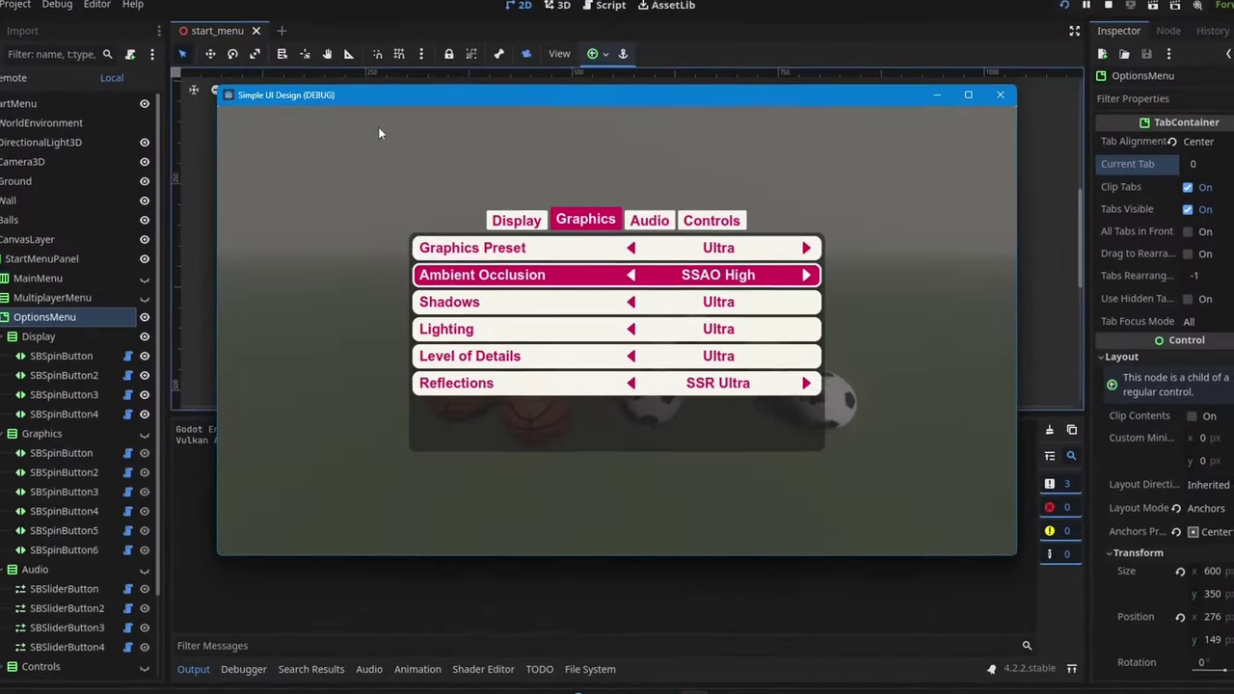
{"action": "key", "text": "Right"}
{"action": "key", "text": "Right"}
{"action": "key", "text": "Down"}
- On the Audio page lower SFX Volume to 70, then step through the Controls options
{"action": "key", "text": "e"}
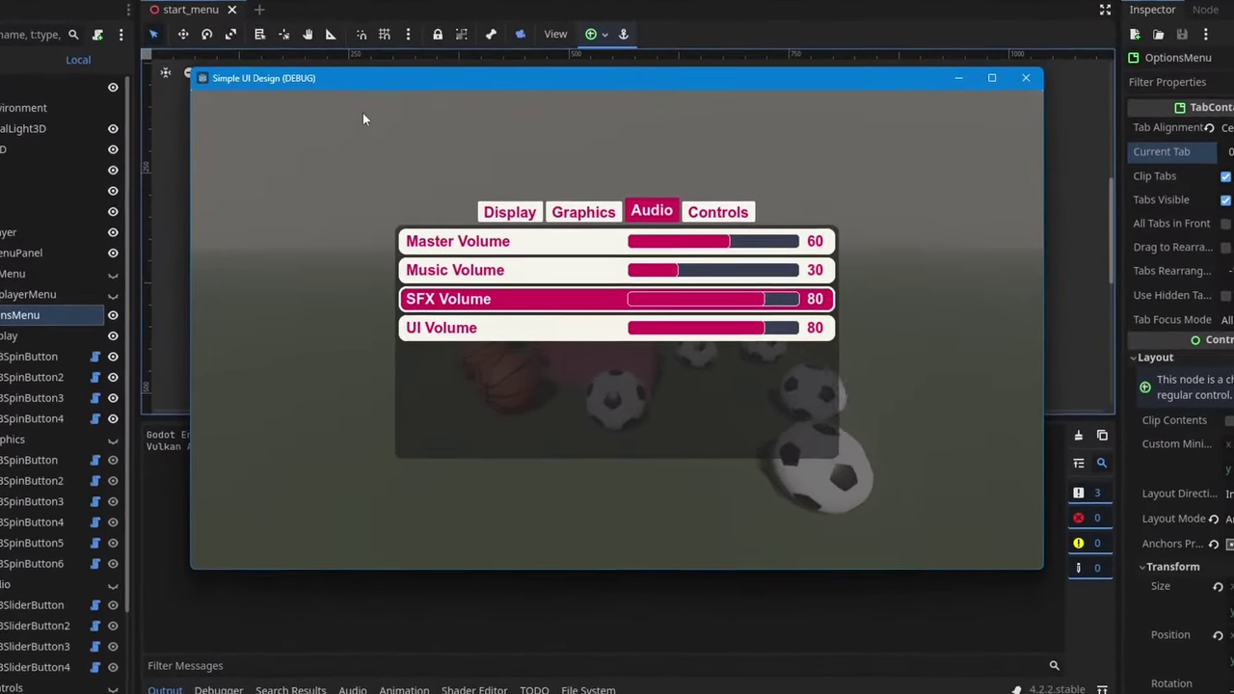
{"action": "key", "text": "Left"}
{"action": "key", "text": "Down"}
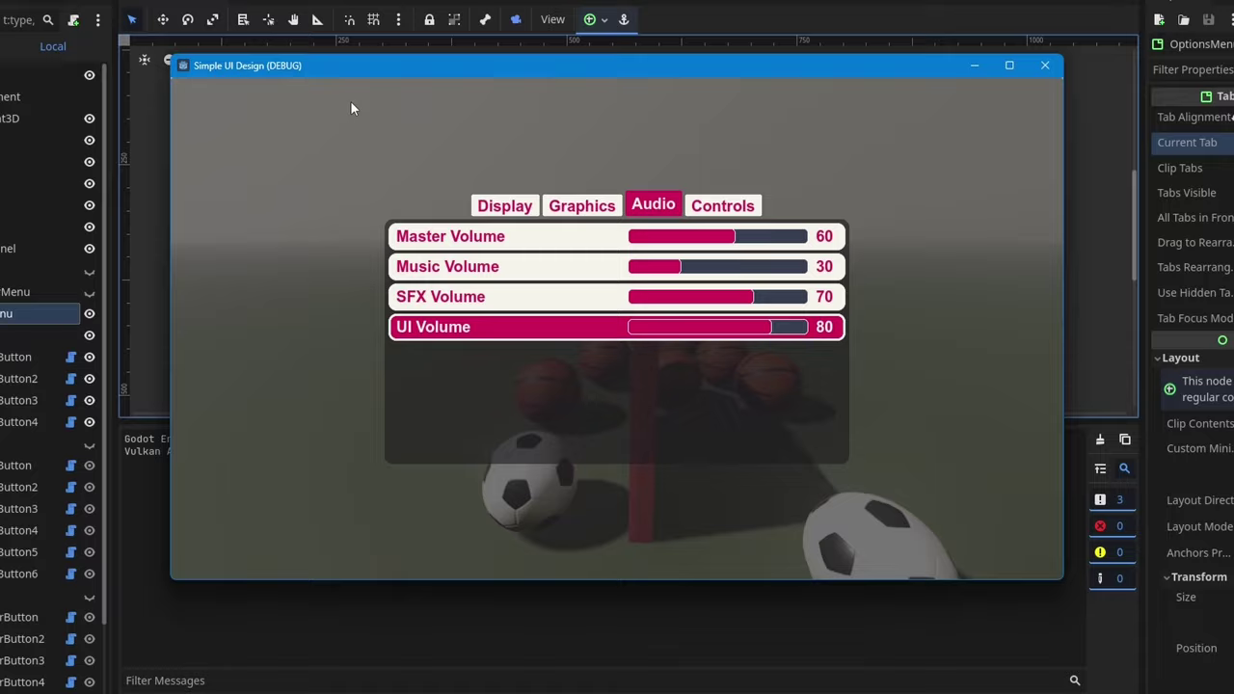
{"action": "key", "text": "Up"}
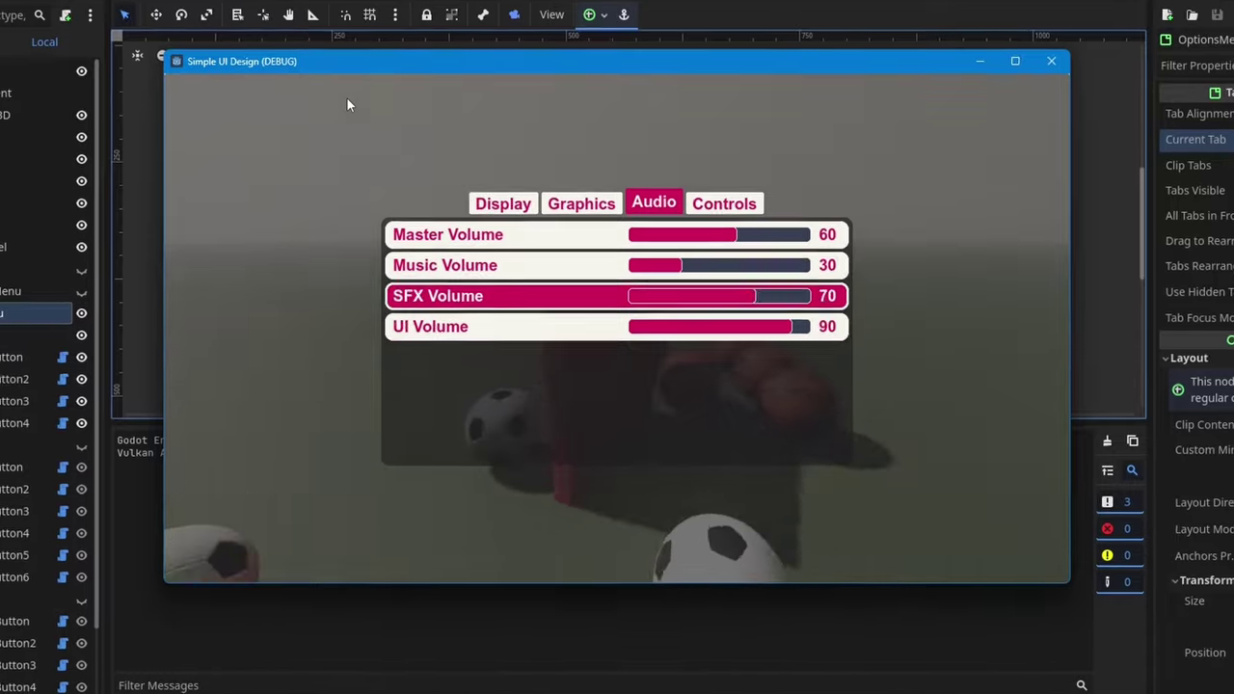
{"action": "key", "text": "e"}
{"action": "key", "text": "Down"}
{"action": "key", "text": "Down"}
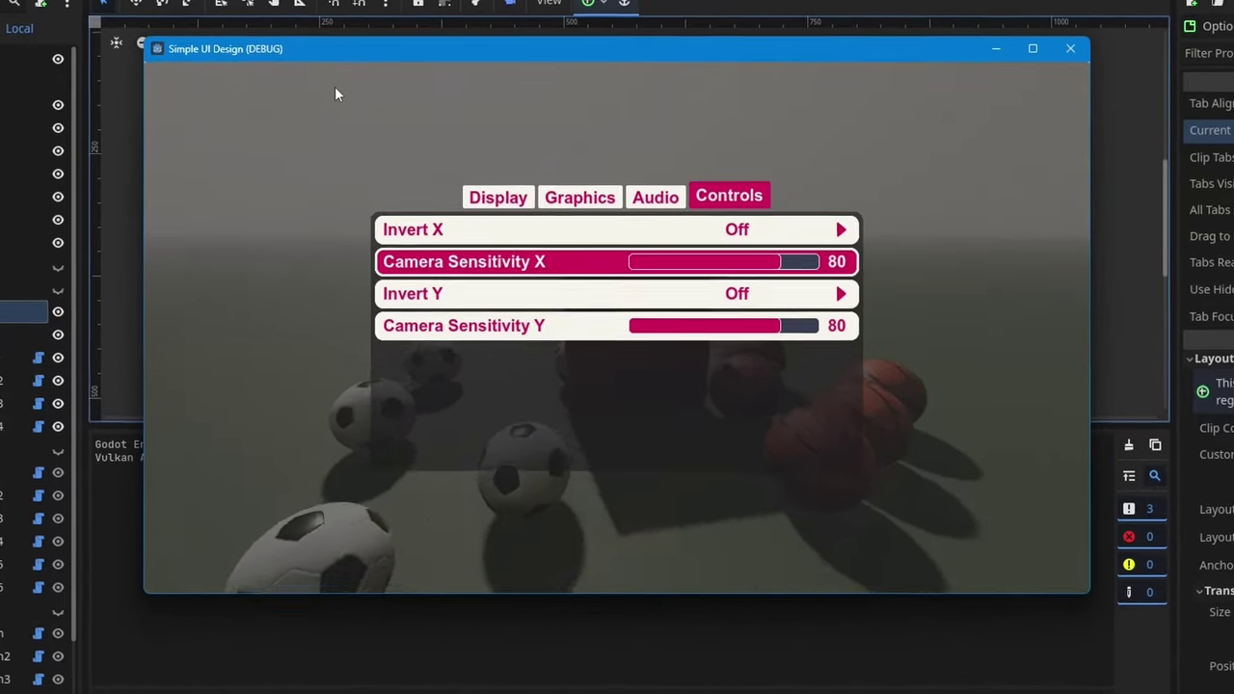
{"action": "key", "text": "Down"}
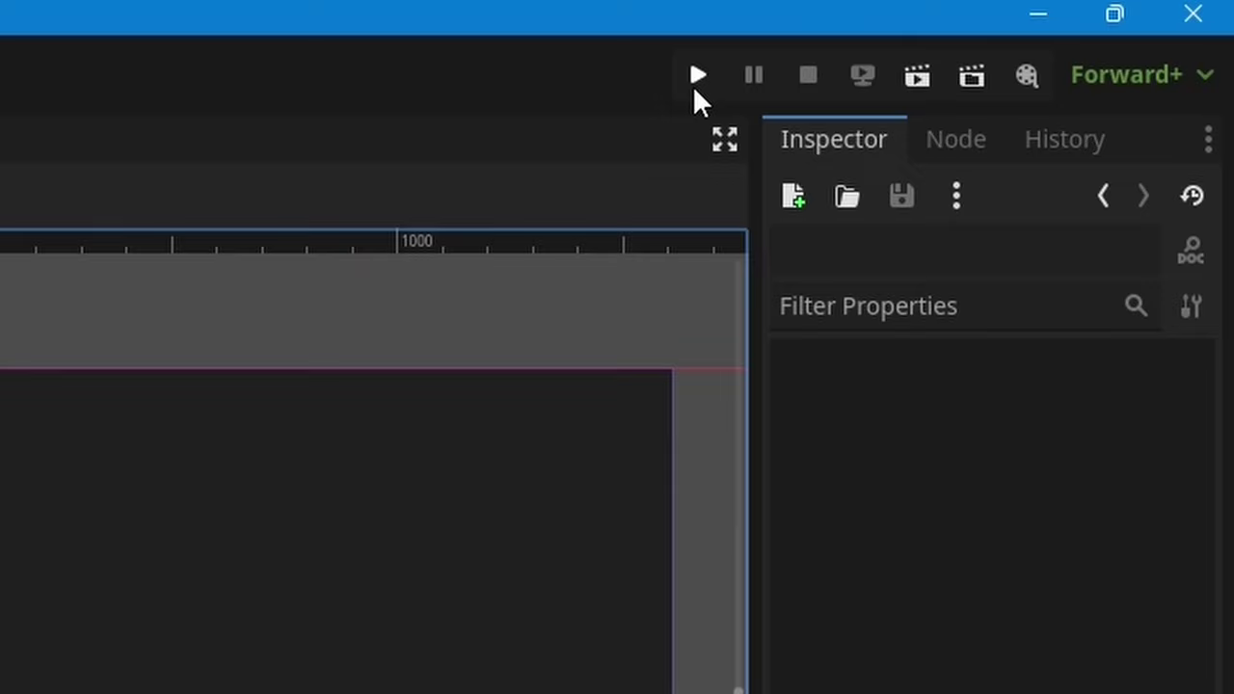
- Run the project to test the red-button start menu
{"action": "left_click", "coordinate": [694, 79]}
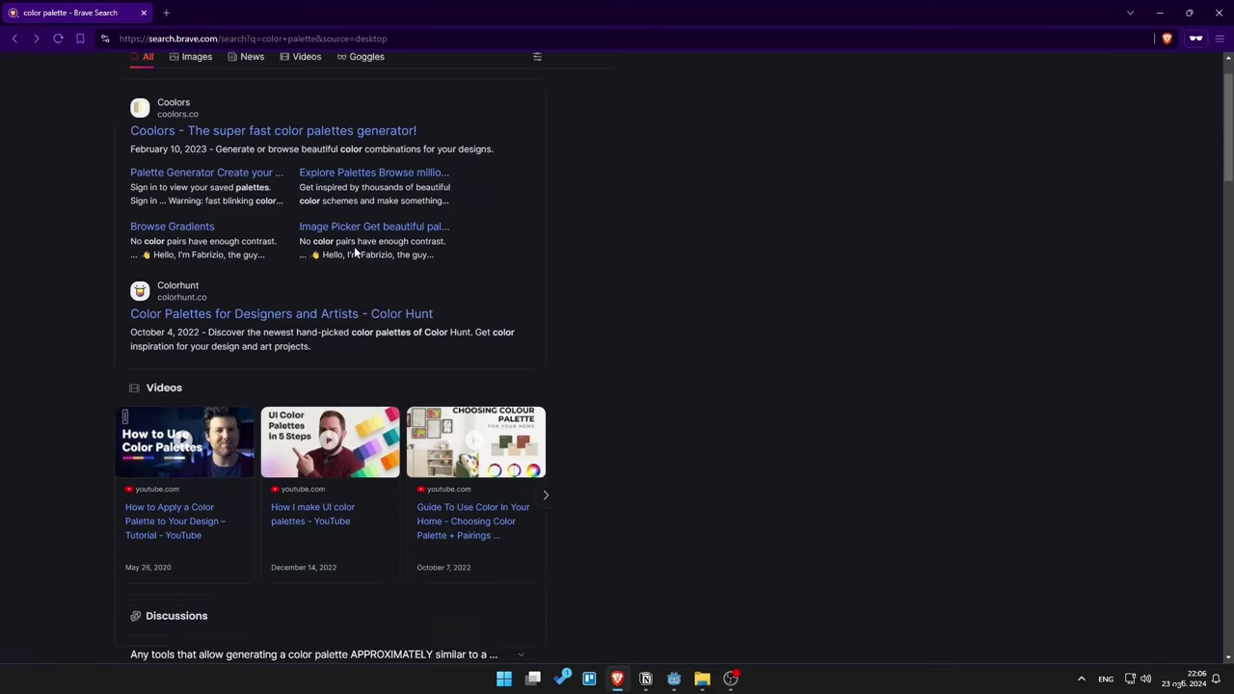
- Open Coolors, start the generator and regenerate random palettes a couple of times
{"action": "scroll", "coordinate": [354, 248], "scroll_direction": "up", "scroll_amount": 1}
{"action": "left_click", "coordinate": [361, 197]}
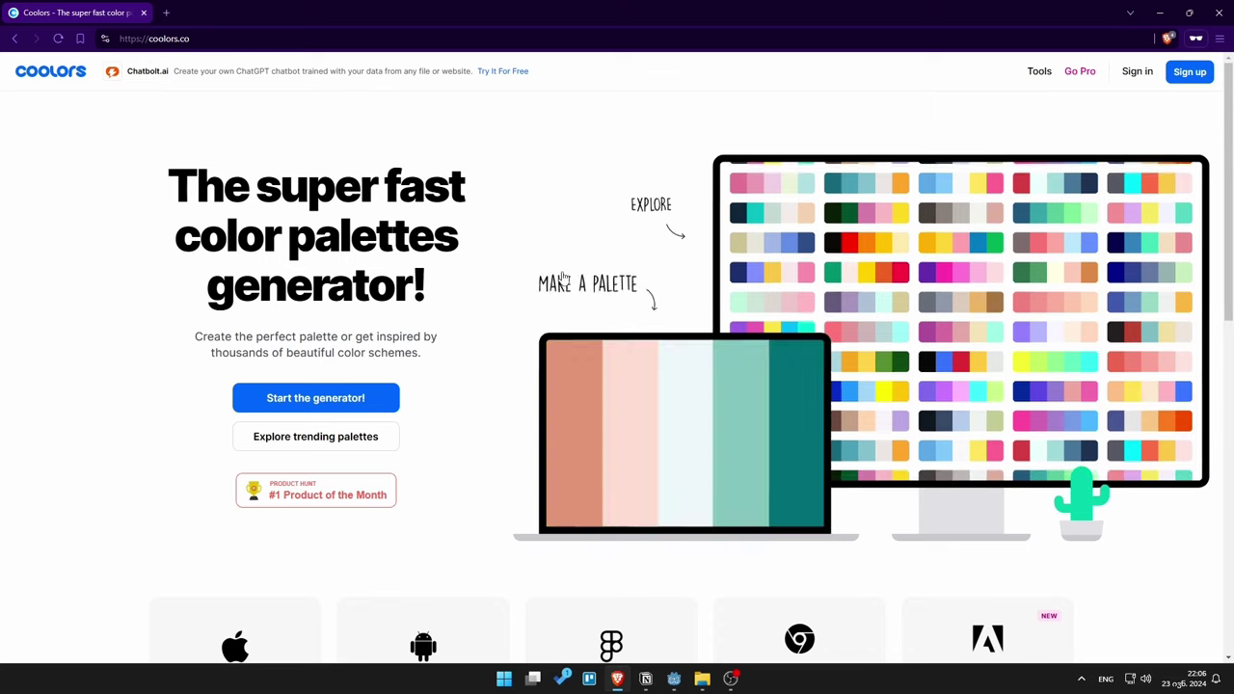
{"action": "left_click", "coordinate": [561, 279]}
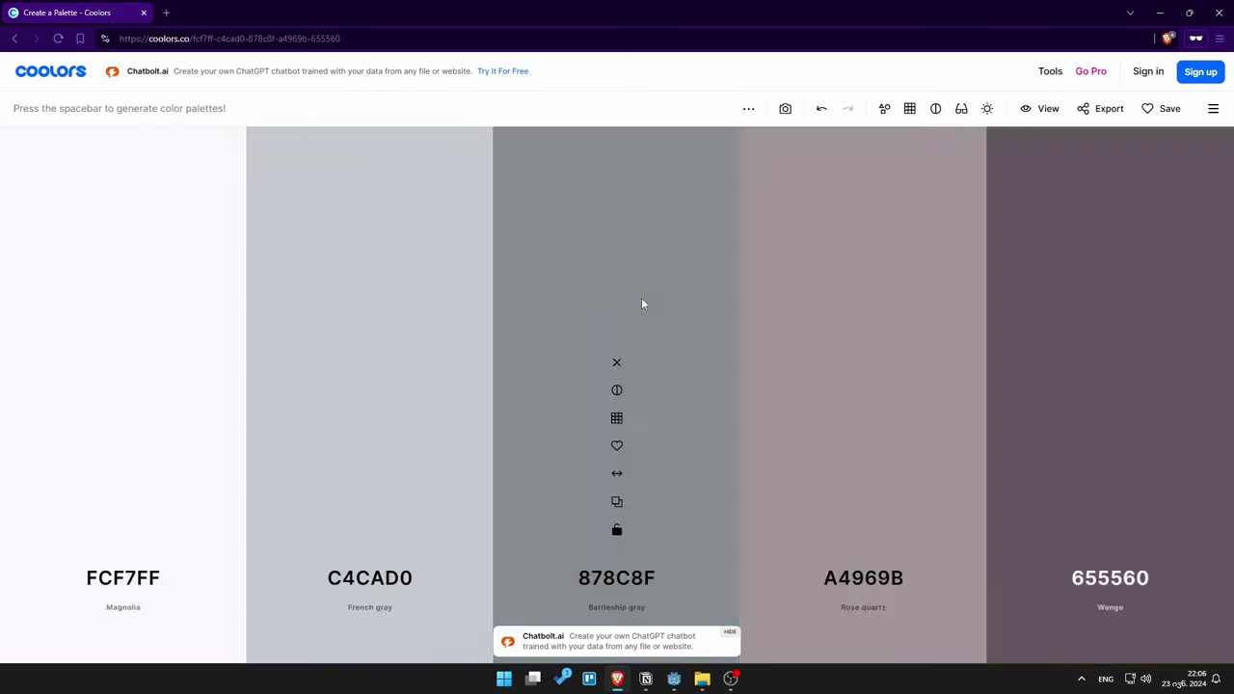
{"action": "key", "text": "space"}
{"action": "key", "text": "space"}
{"action": "key", "text": "space"}
{"action": "key", "text": "space"}
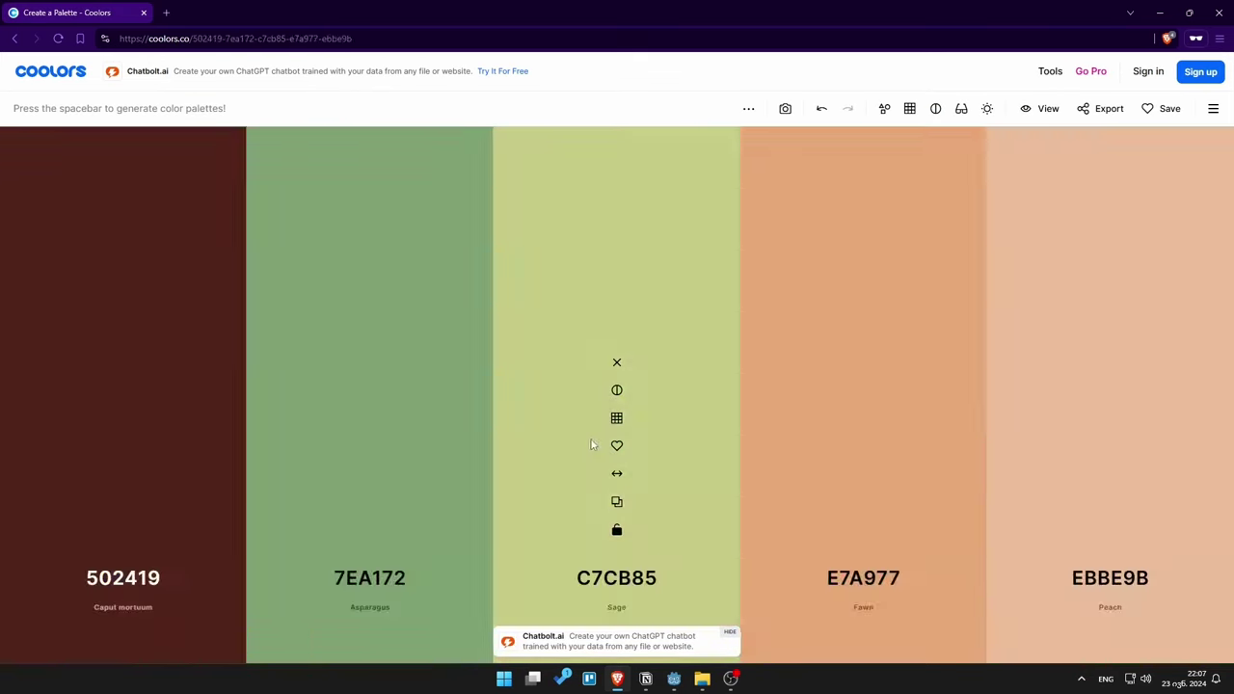
{"action": "key", "text": "space"}
{"action": "key", "text": "space"}
{"action": "key", "text": "space"}
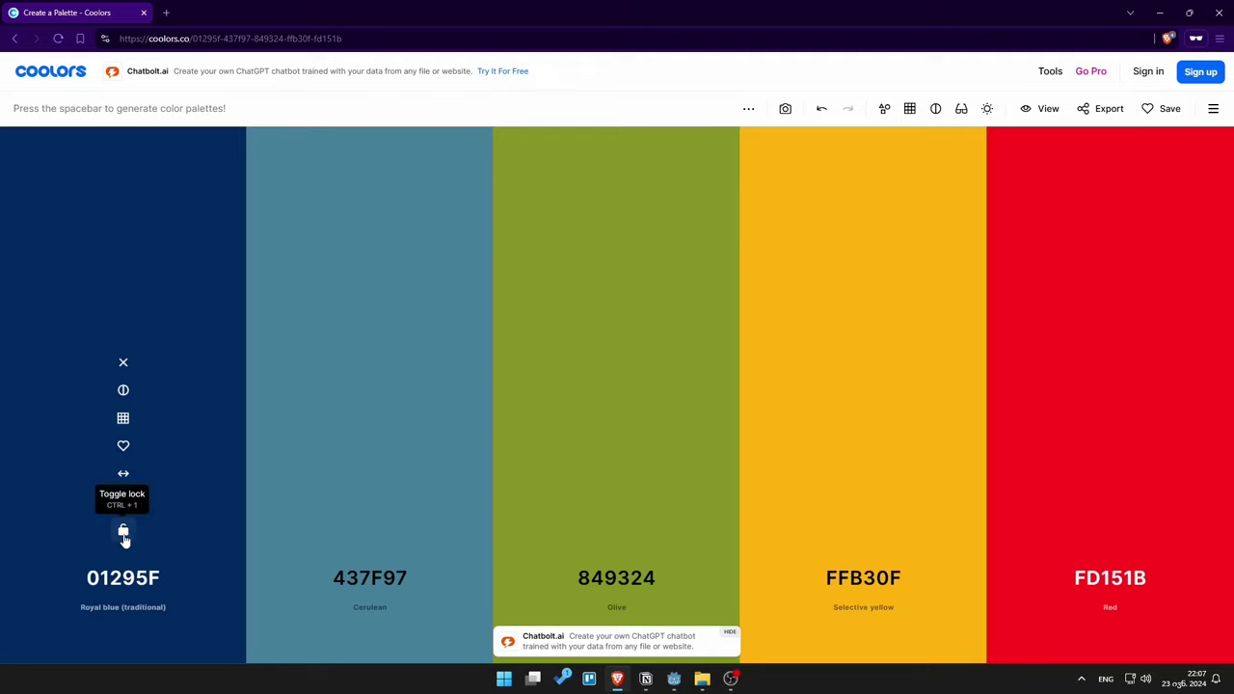
- Lock the dark blue colour, regenerate the rest, and return to the Godot editor
{"action": "left_click", "coordinate": [124, 531]}
{"action": "key", "text": "space"}
{"action": "key", "text": "space"}
{"action": "key", "text": "space"}
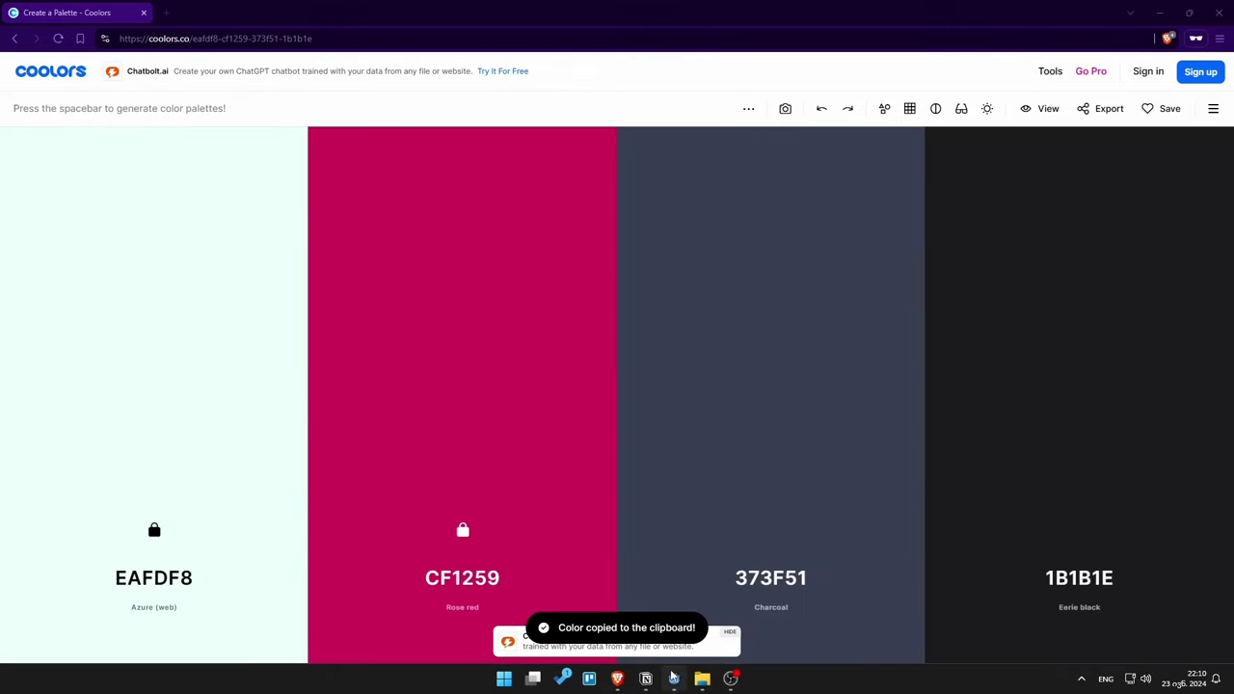
{"action": "left_click", "coordinate": [674, 679]}
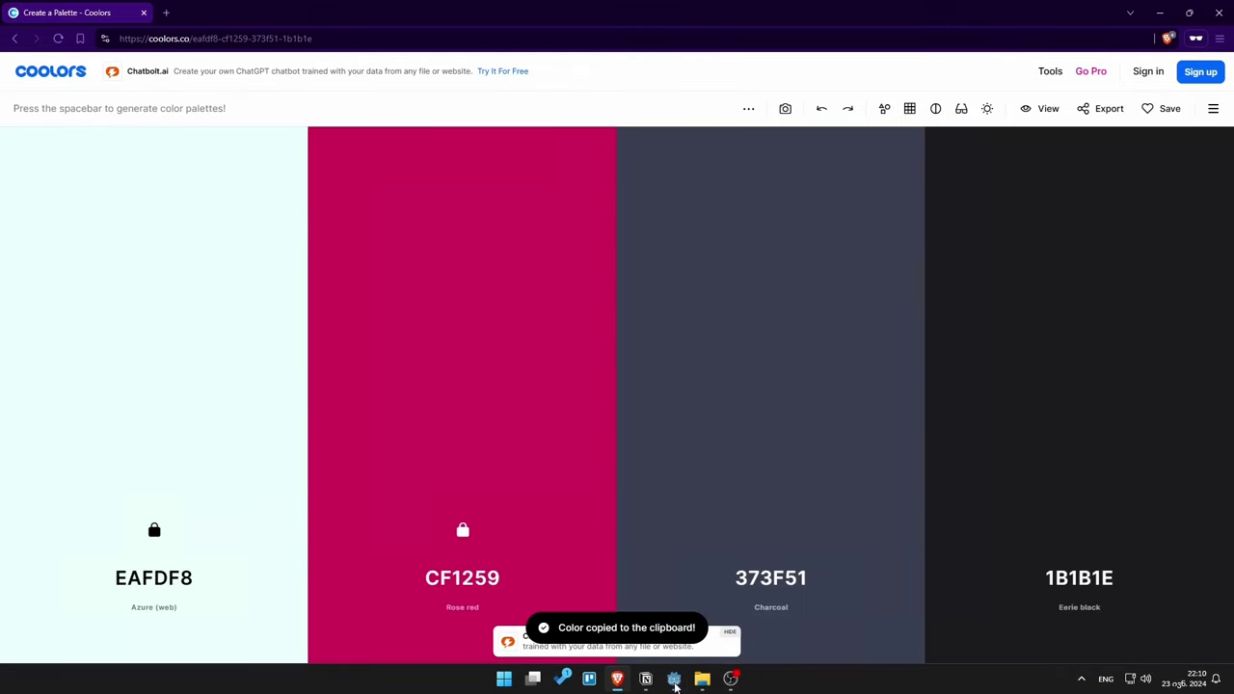
{"action": "left_click", "coordinate": [676, 678]}
- Add the palette colours as swatches and paste 1B1B1E as the background colour
{"action": "left_click", "coordinate": [1045, 413]}
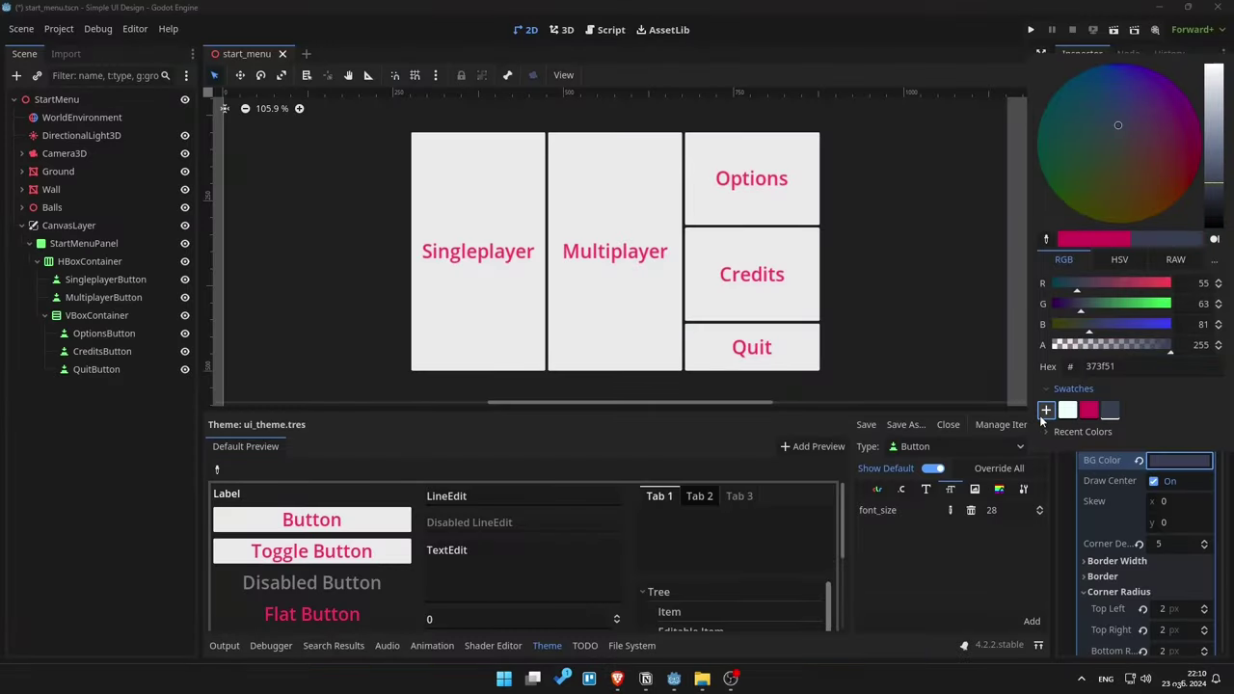
{"action": "key", "text": "ctrl+v"}
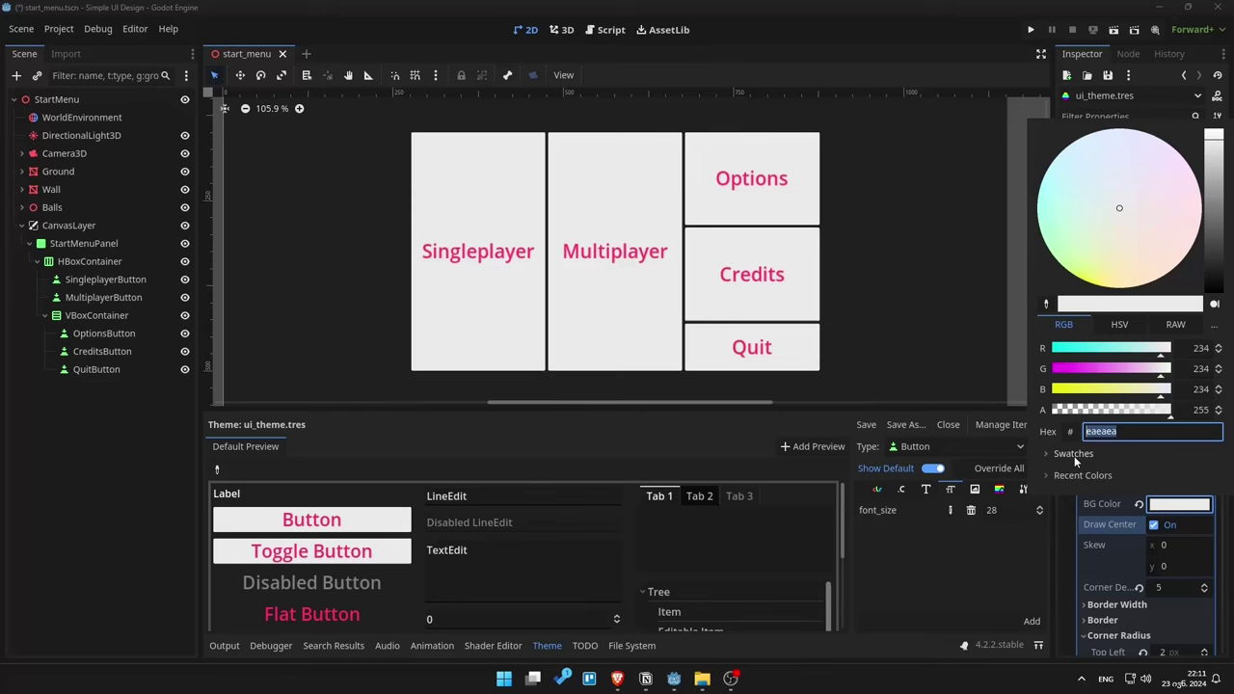
- Set the menu buttons' font colour to crimson
{"action": "left_click", "coordinate": [1101, 560]}
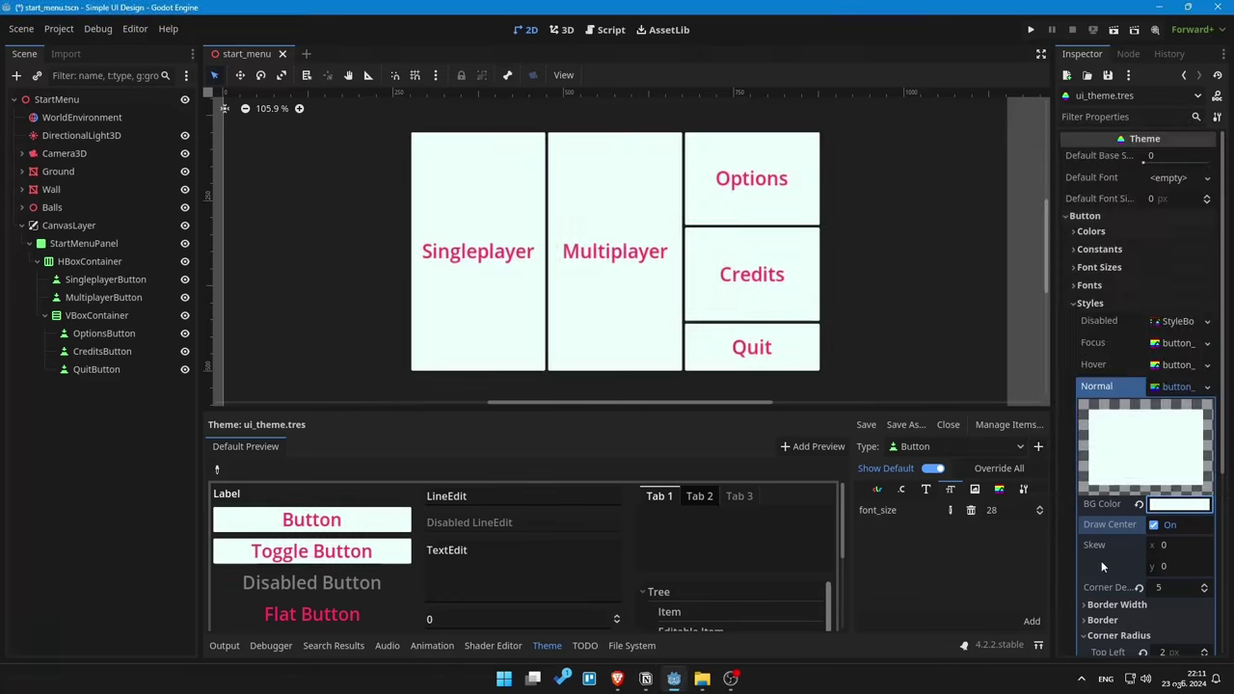
{"action": "left_click", "coordinate": [877, 489]}
{"action": "left_click", "coordinate": [1007, 509]}
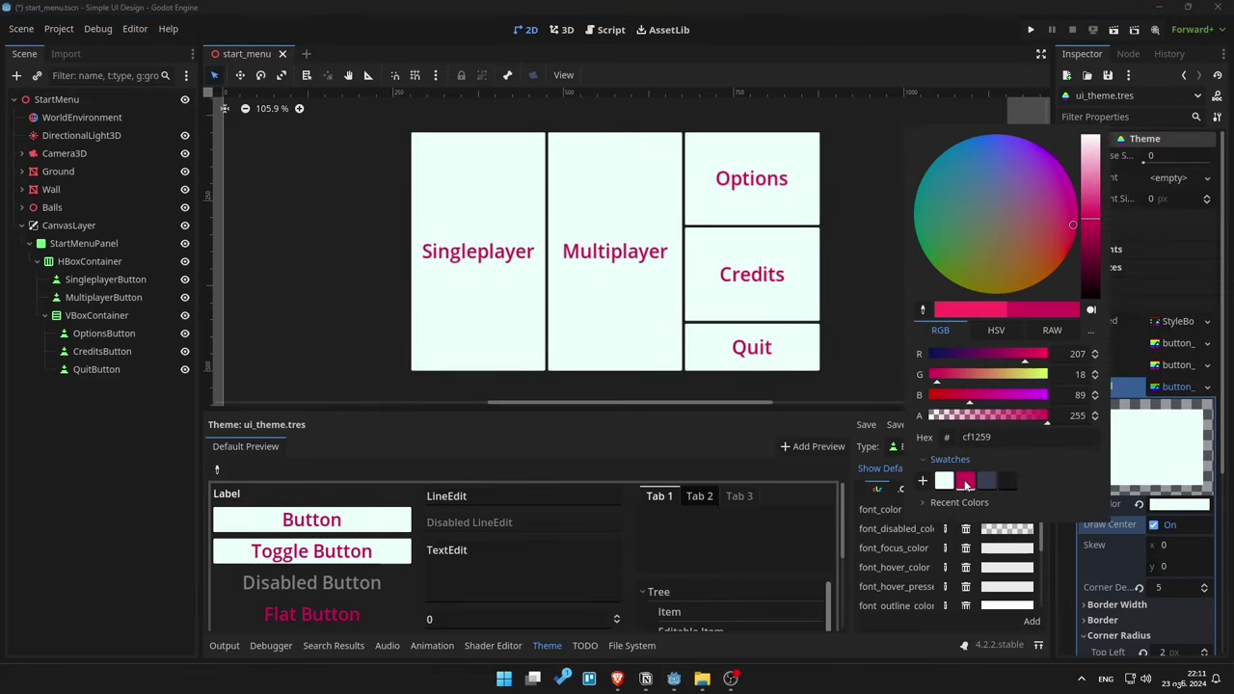
{"action": "left_click", "coordinate": [904, 529]}
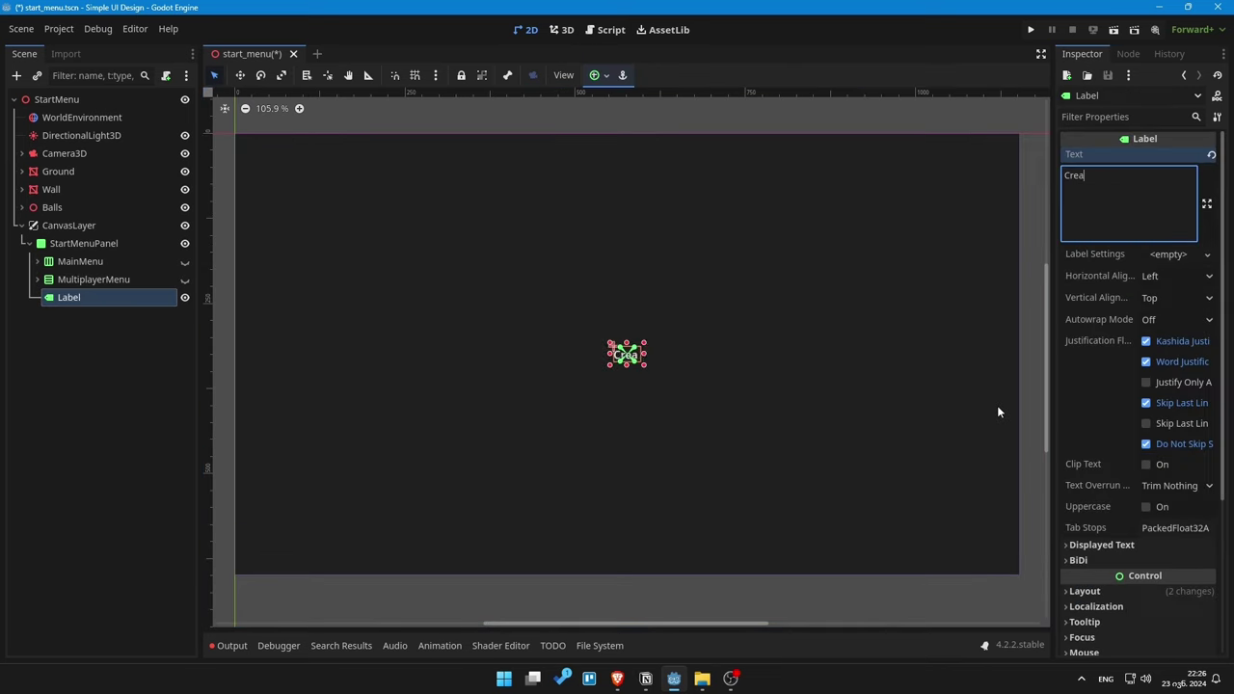
- Finish the label's creator-credit text and rename the label node
{"action": "type", "text": "cedBlue 3D"}
{"action": "left_click", "coordinate": [113, 305]}
{"action": "type", "text": "D"}
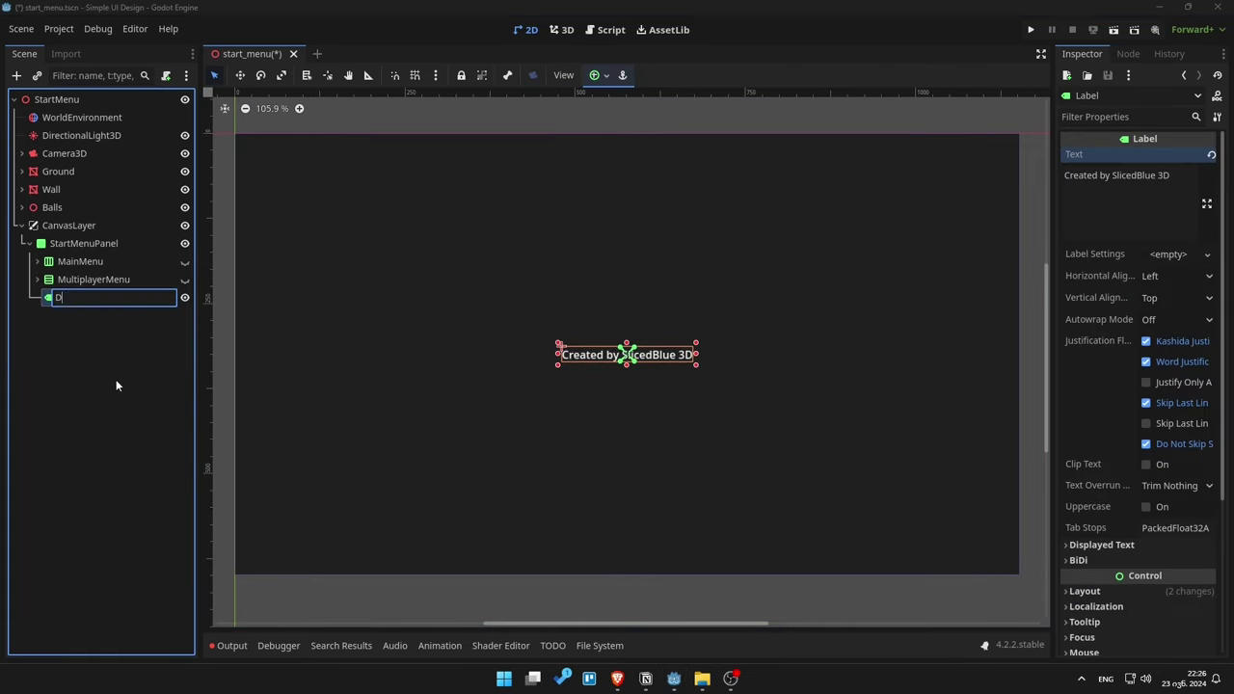
{"action": "type", "text": "redits"}
{"action": "key", "text": "Return"}
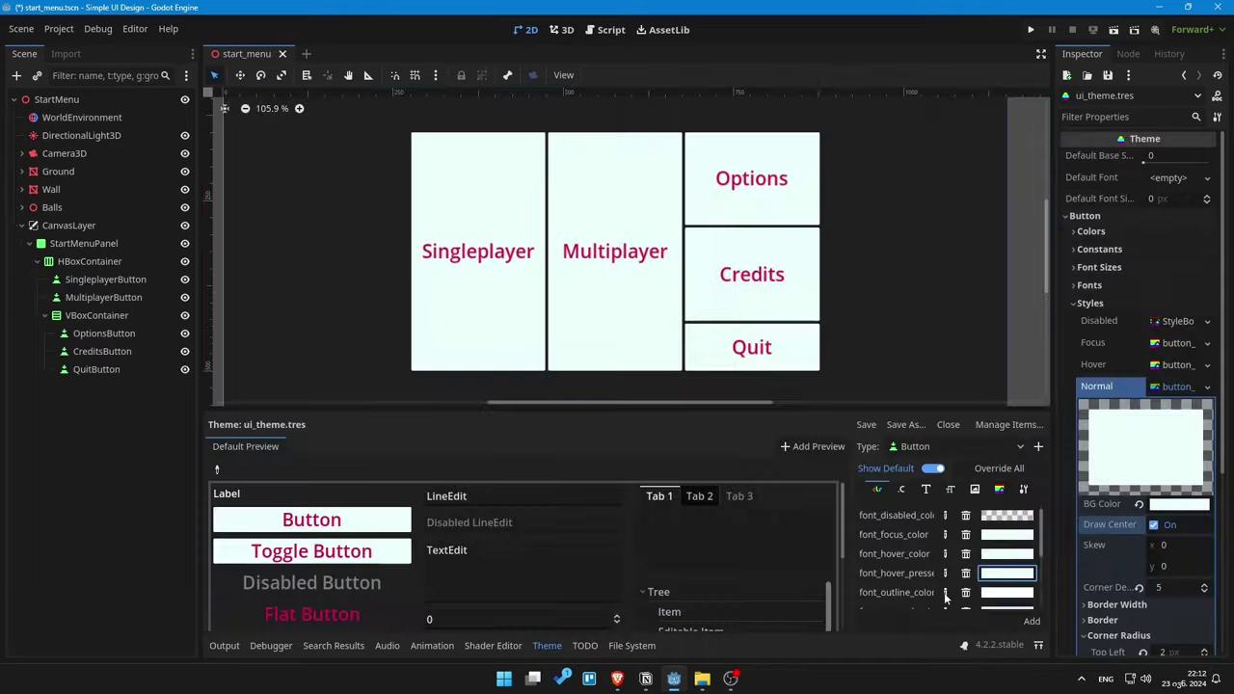
- Apply the crimson text colour to the other button states, including pressed
{"action": "left_click", "coordinate": [1007, 585]}
{"action": "left_click", "coordinate": [906, 576]}
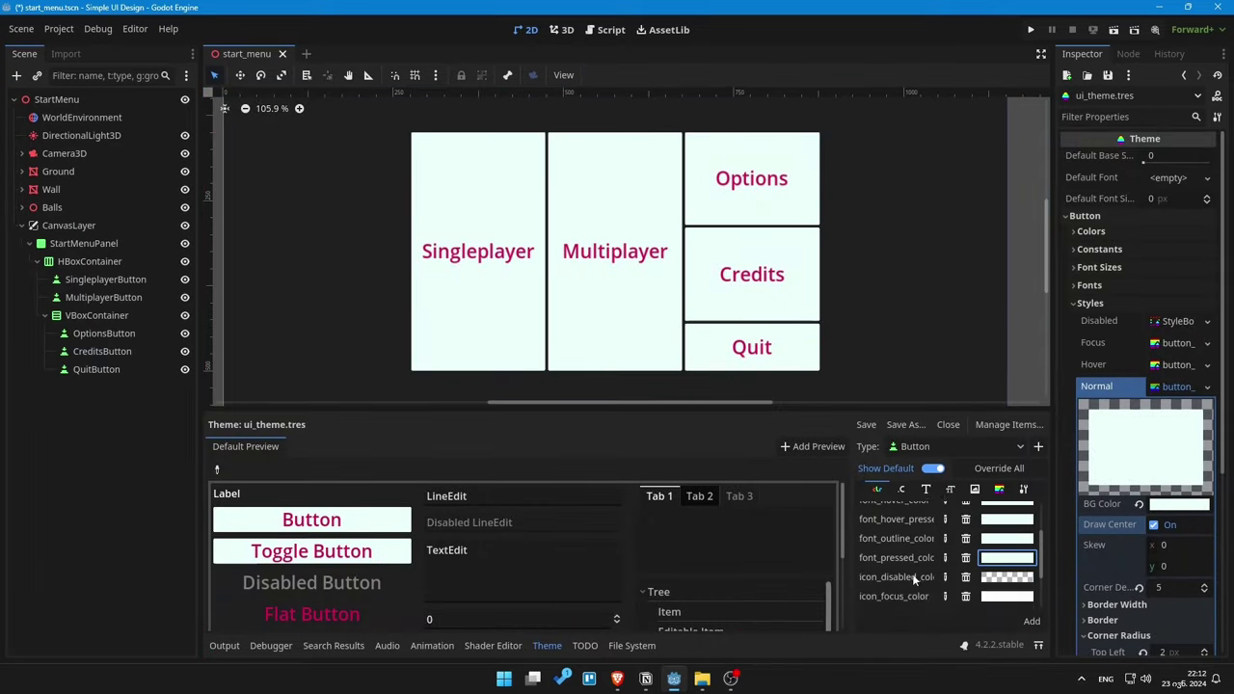
{"action": "left_click", "coordinate": [1007, 552]}
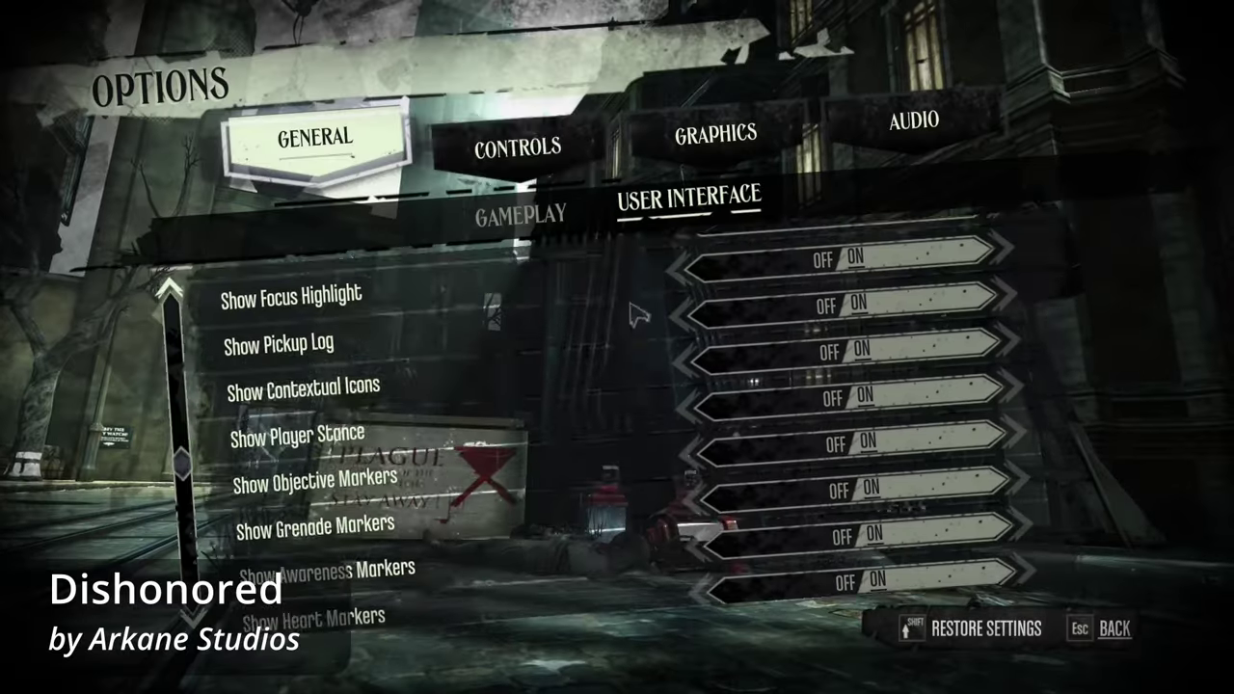
- Click through Dishonored's Controls and Graphics tabs, then Forza Horizon 5's Controls and Video categories
{"action": "left_click", "coordinate": [515, 143]}
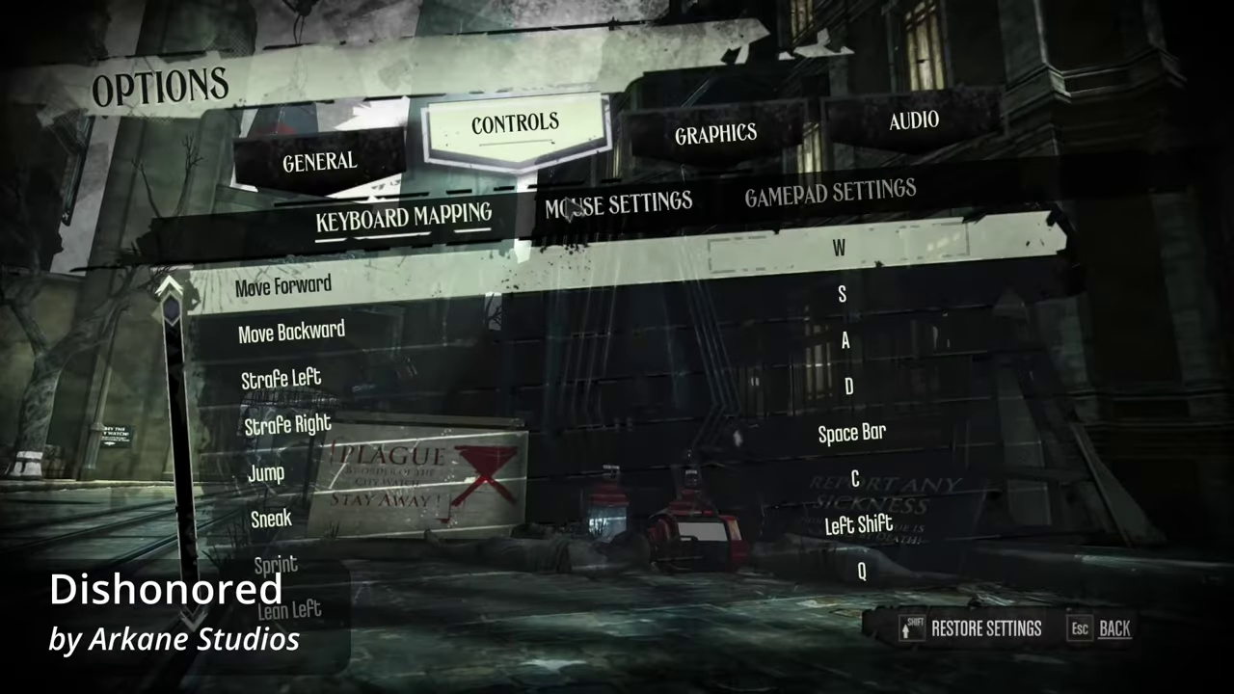
{"action": "left_click", "coordinate": [718, 108]}
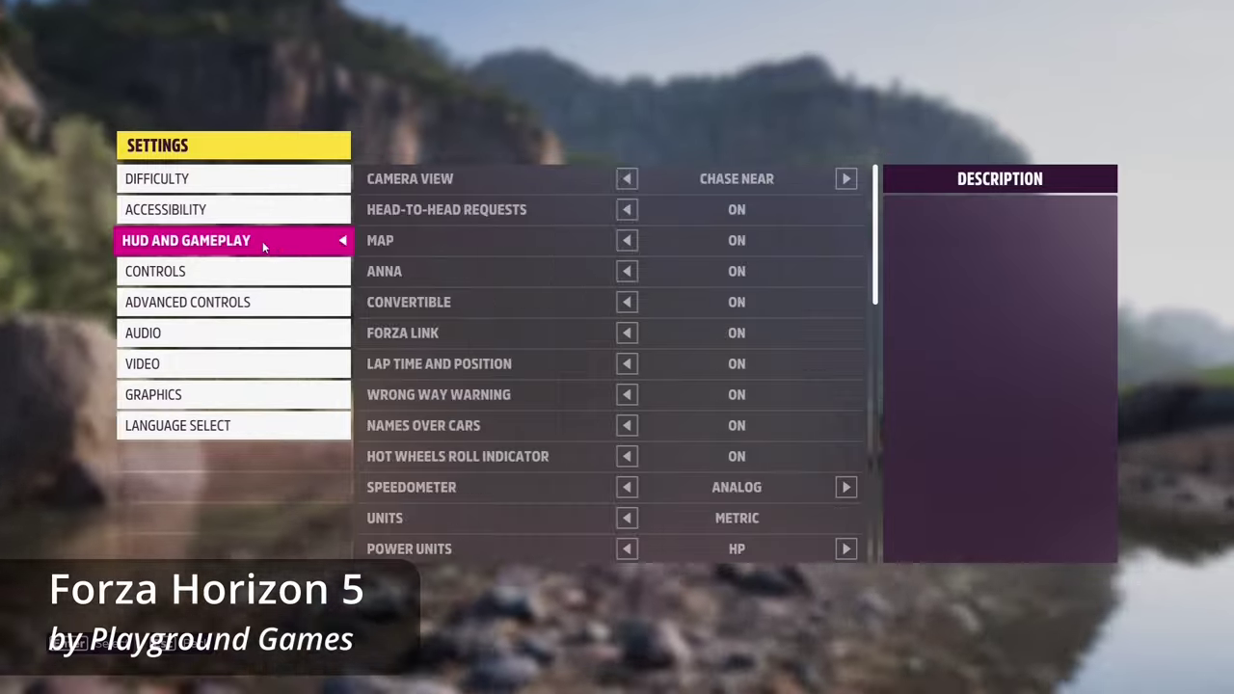
{"action": "left_click", "coordinate": [276, 272]}
{"action": "key", "text": "Down"}
{"action": "key", "text": "Down"}
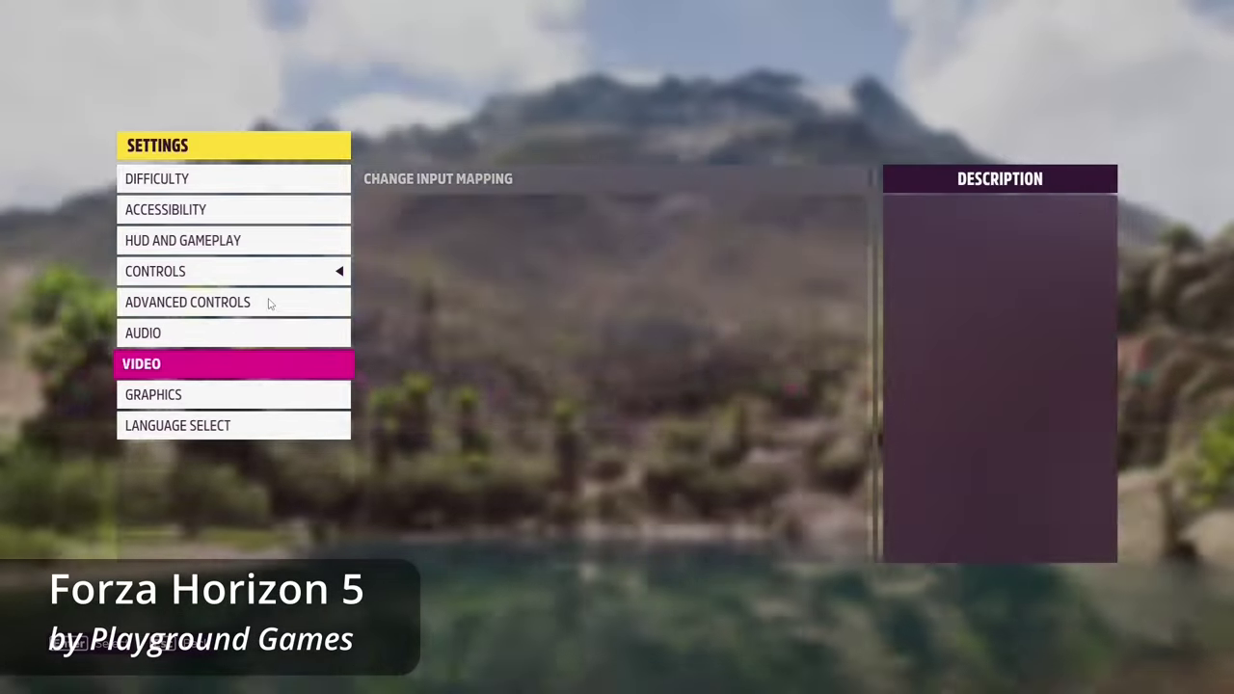
{"action": "key", "text": "Return"}
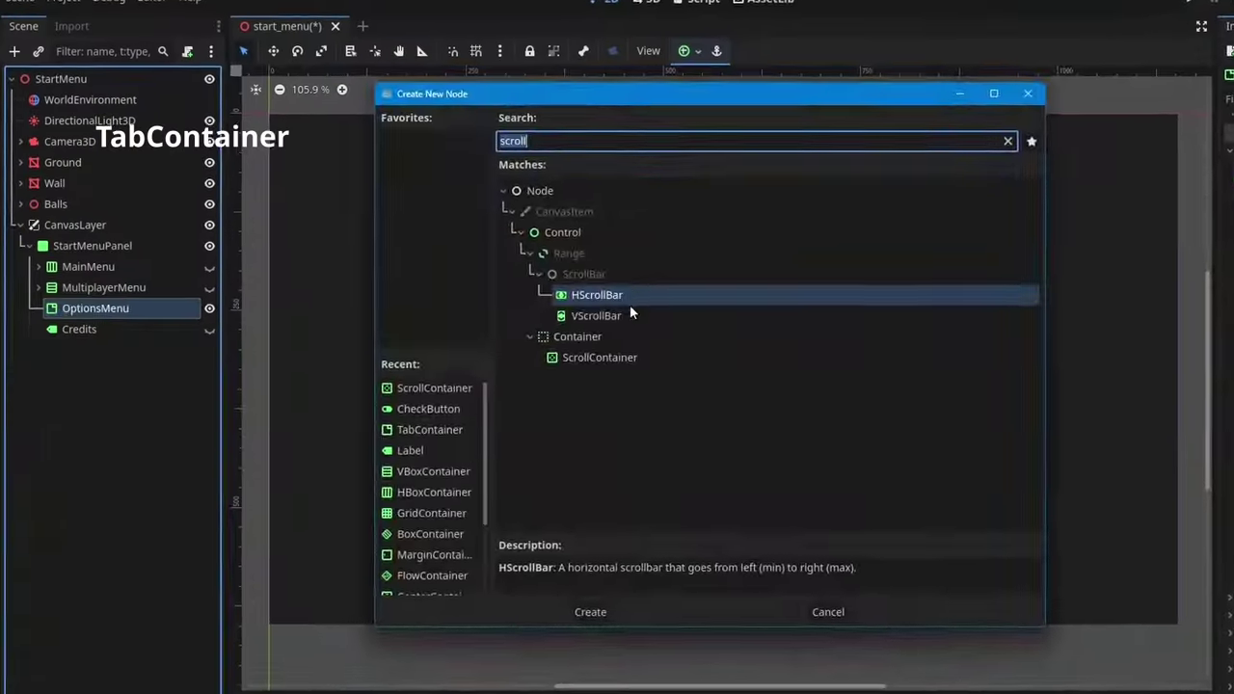
- Add DisplayTab, Graphics, AudioTab and ControlsTab under OptionsMenu and label Display options like Resolution Upscale
{"action": "double_click", "coordinate": [598, 317]}
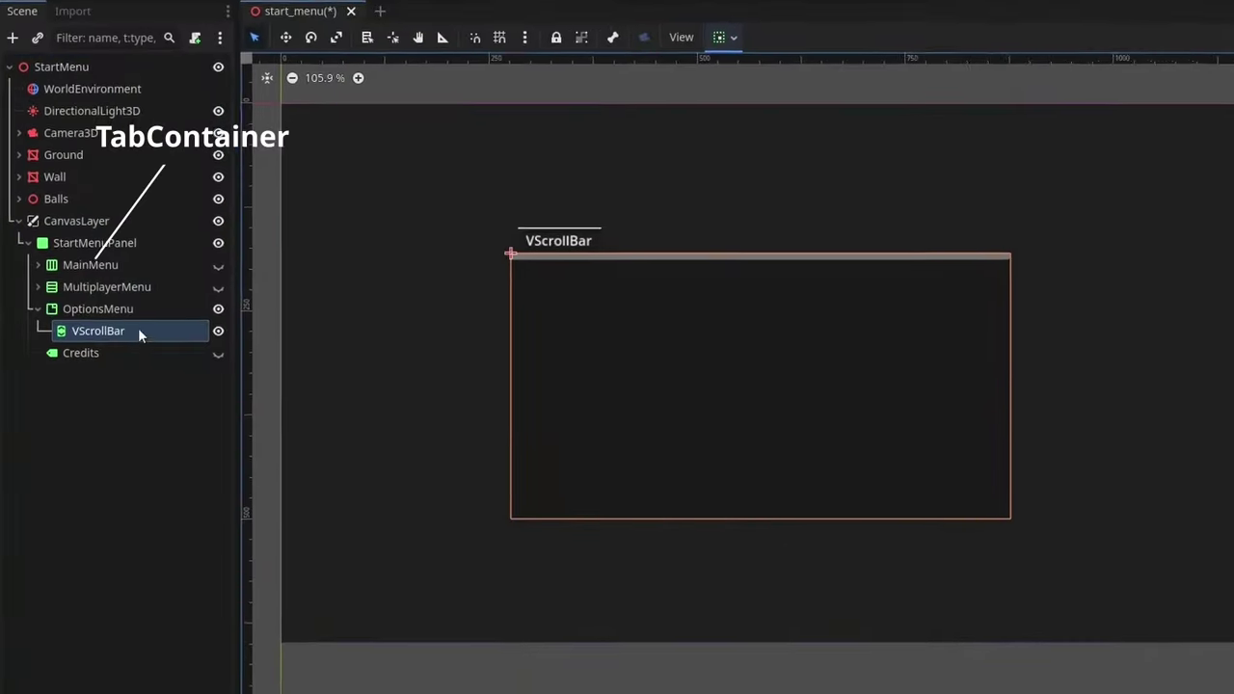
{"action": "double_click", "coordinate": [138, 331]}
{"action": "type", "text": "DisplayTab"}
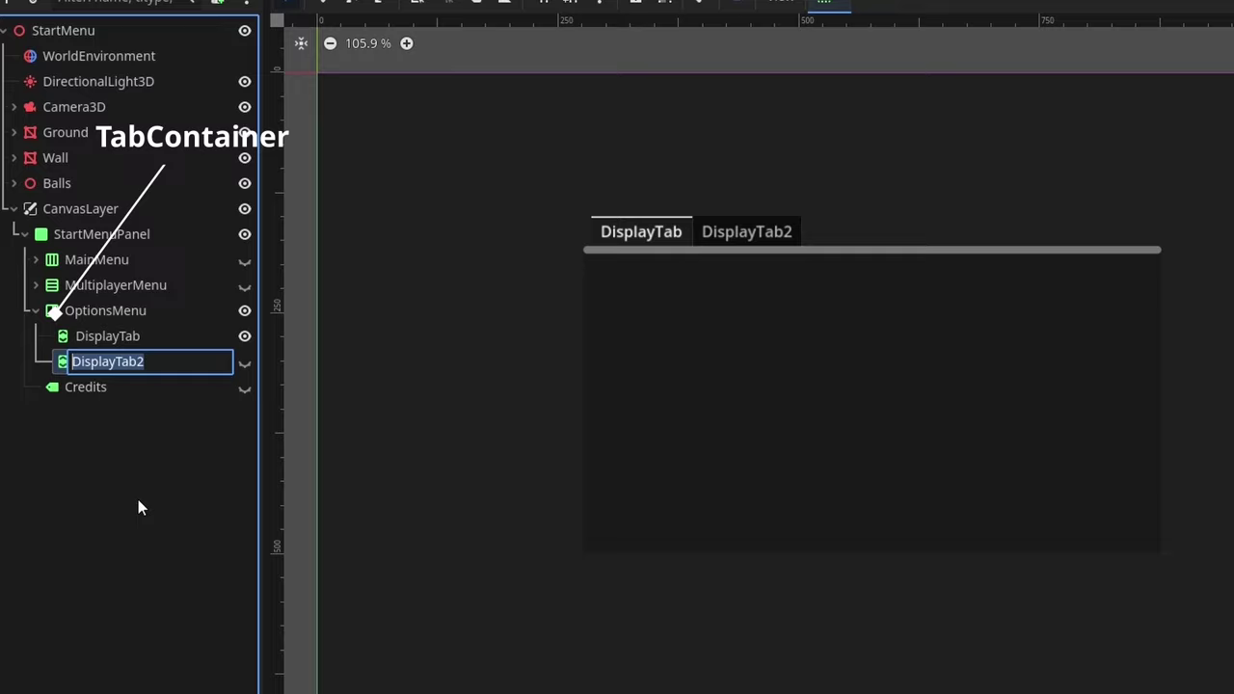
{"action": "type", "text": "Graphics"}
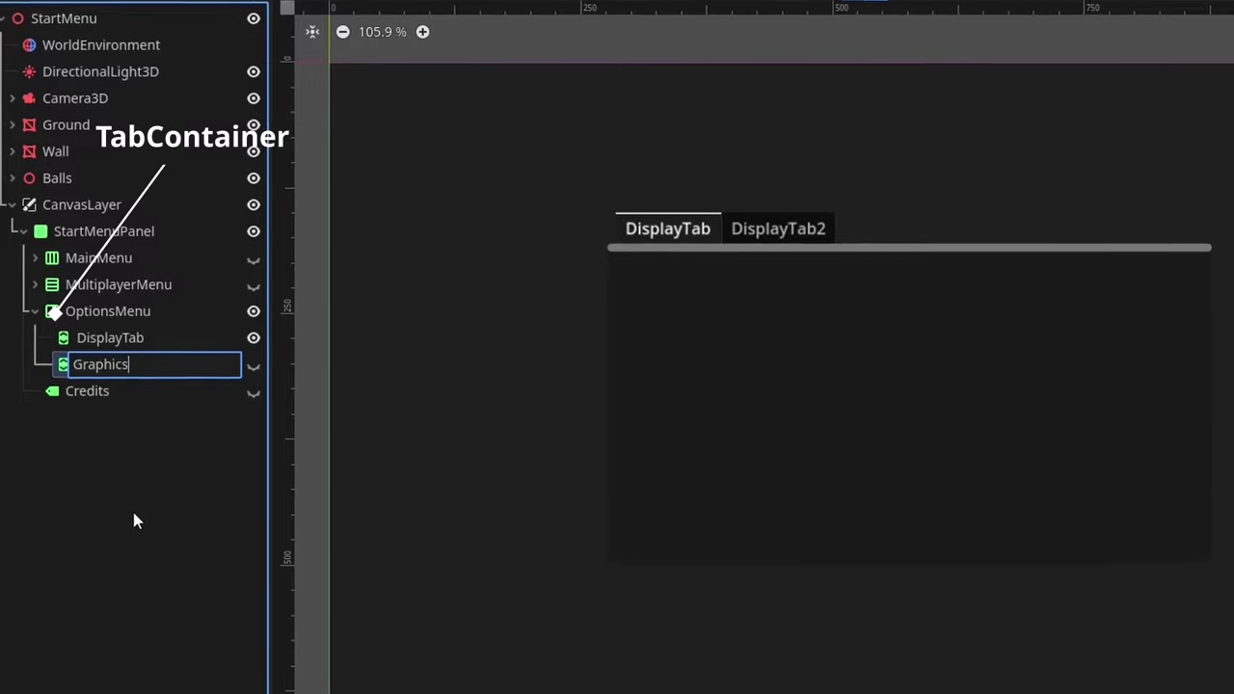
{"action": "type", "text": "Audio"}
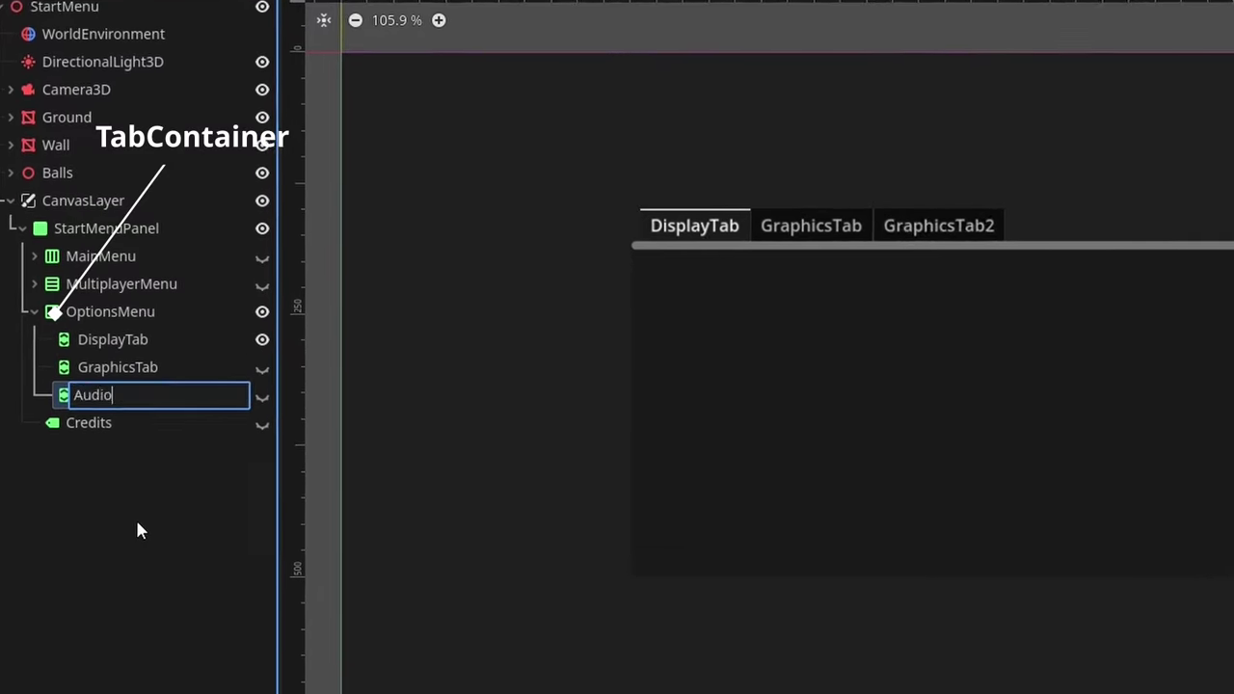
{"action": "type", "text": "Tab"}
{"action": "key", "text": "Return"}
{"action": "key", "text": "ctrl+d"}
{"action": "key", "text": "F2"}
{"action": "type", "text": "ControlsT"}
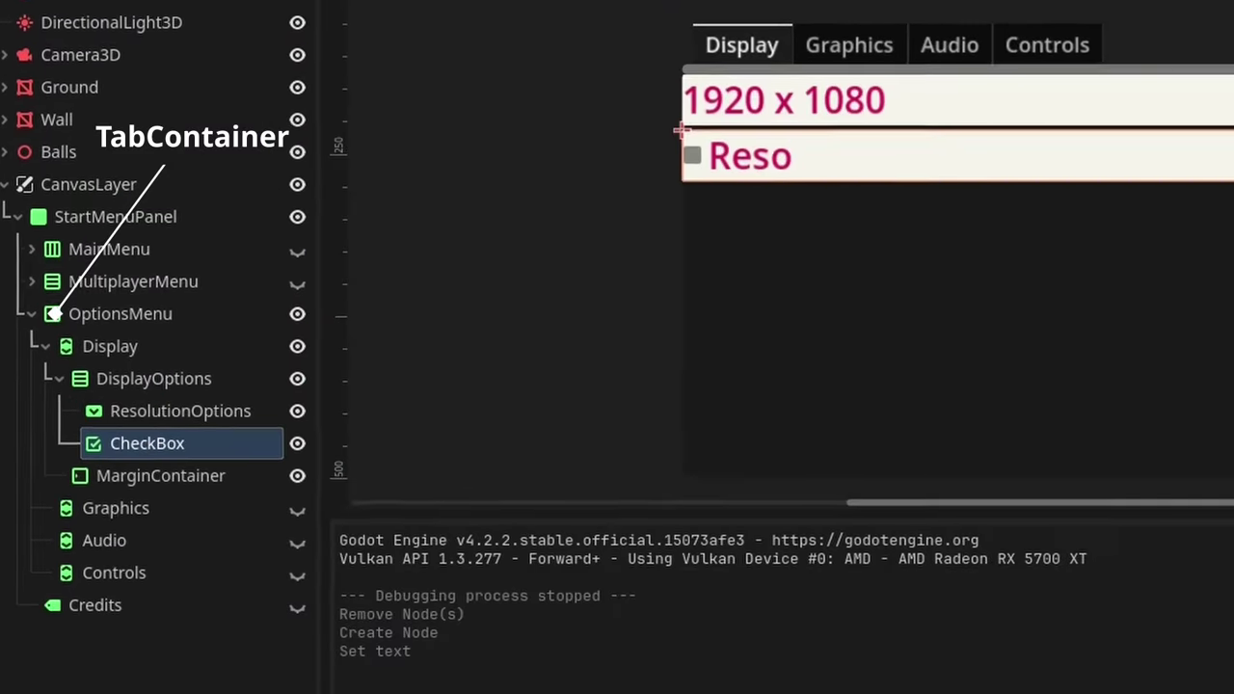
{"action": "type", "text": "lution Upscale"}
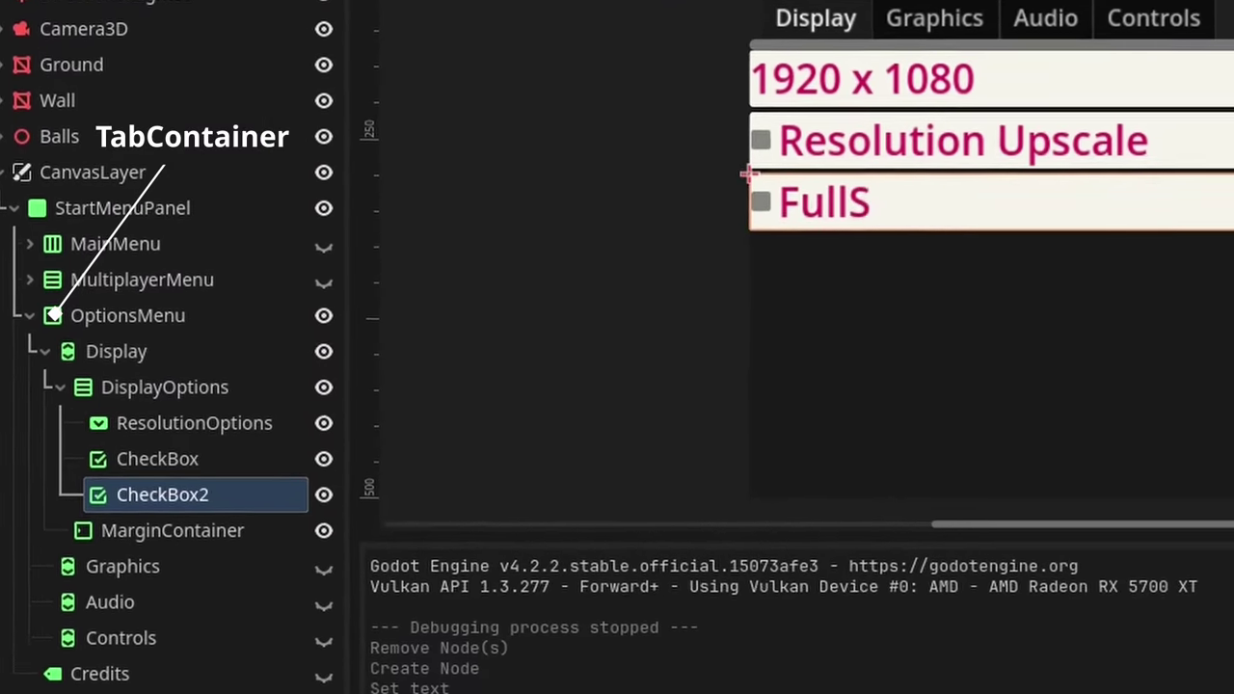
{"action": "type", "text": "creen"}
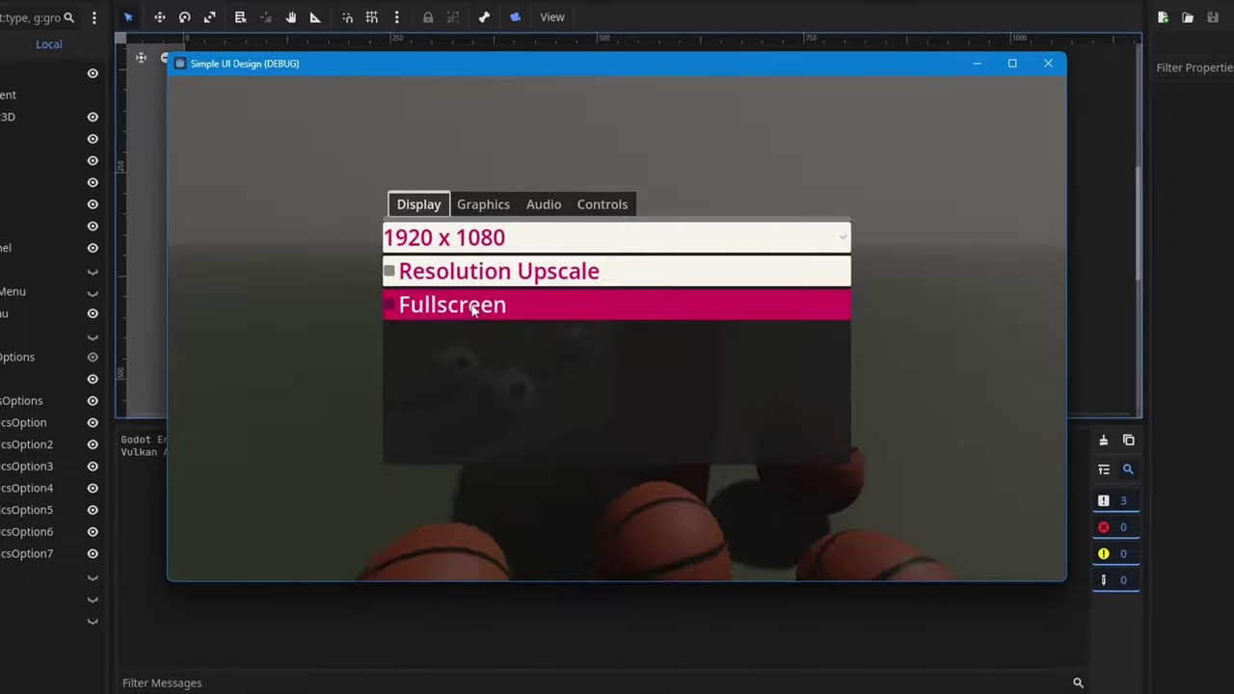
- In the running menu, open the Graphics tab and try the Shadows and SSR quality choices
{"action": "left_click", "coordinate": [483, 204]}
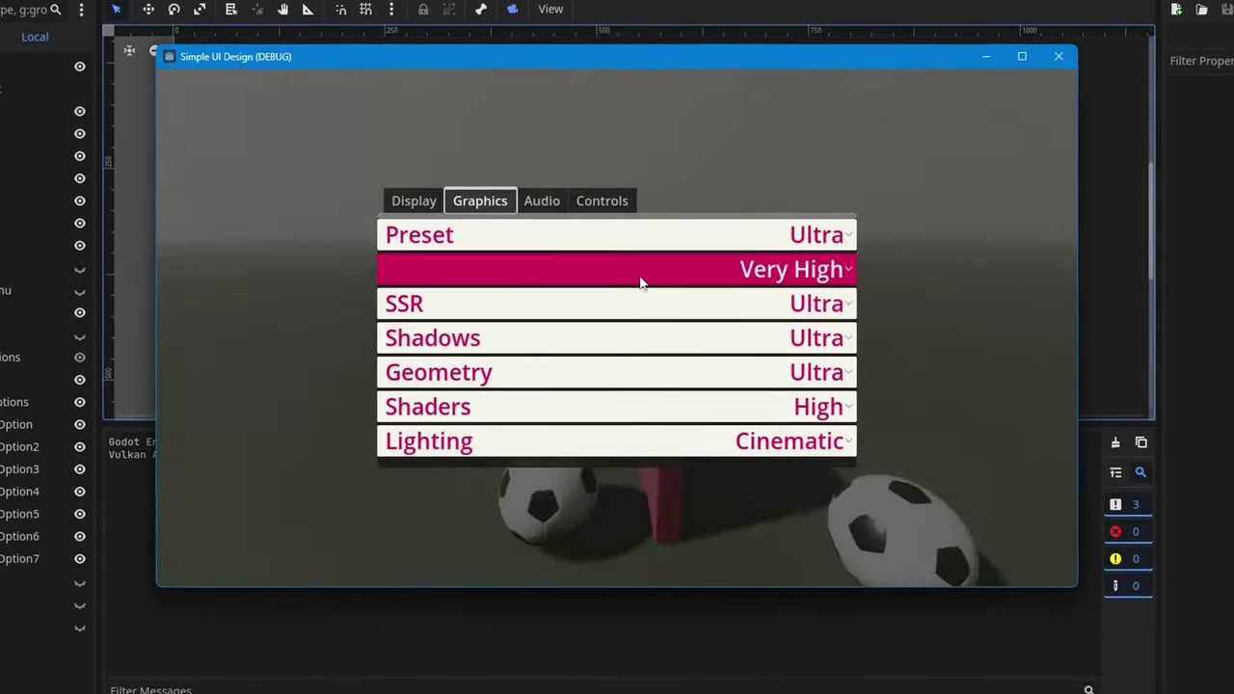
{"action": "left_click", "coordinate": [636, 339]}
{"action": "left_click", "coordinate": [637, 368]}
{"action": "left_click", "coordinate": [648, 305]}
{"action": "left_click", "coordinate": [634, 334]}
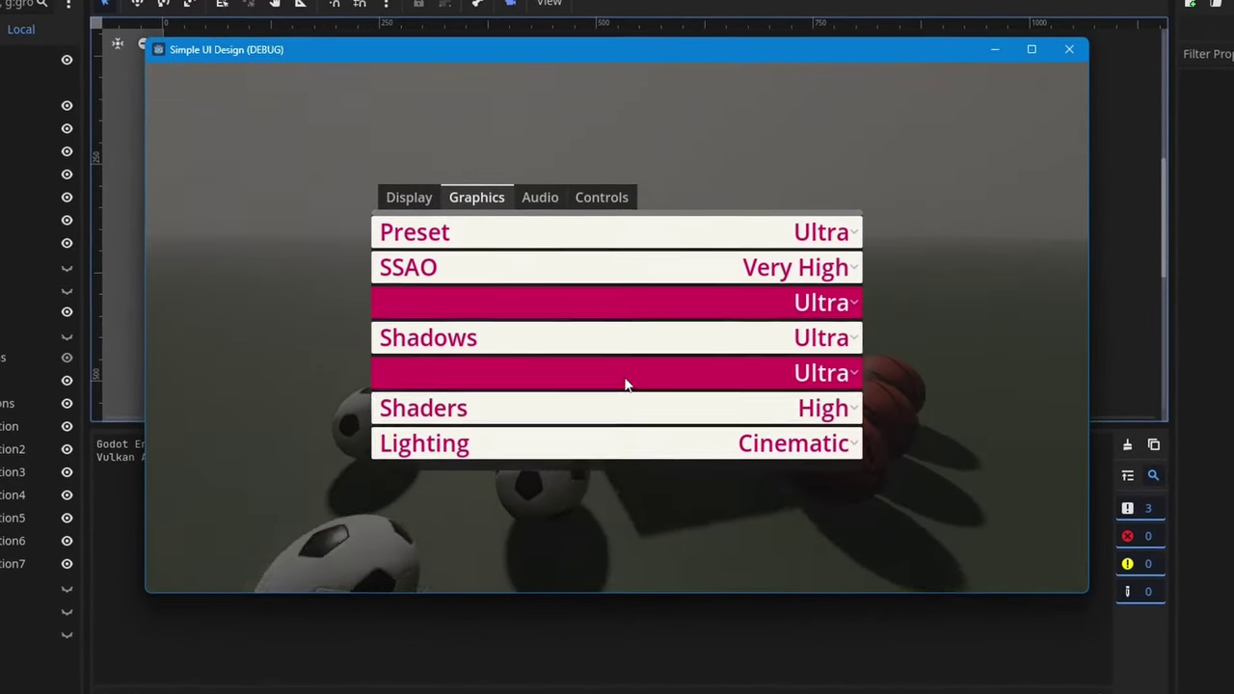
{"action": "key", "text": "Up"}
{"action": "key", "text": "Up"}
{"action": "key", "text": "Up"}
{"action": "key", "text": "Up"}
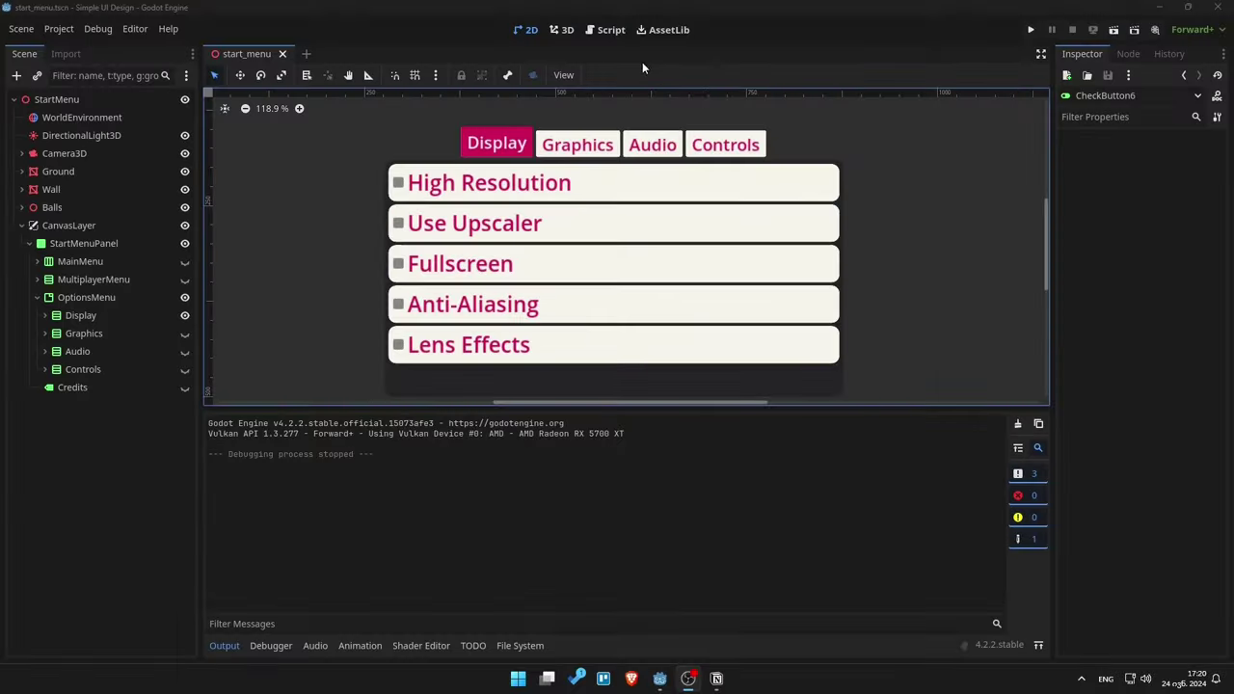
- Download the Spin Button addon from AssetLib, install it into res://, and enable the plugin
{"action": "left_click", "coordinate": [665, 30]}
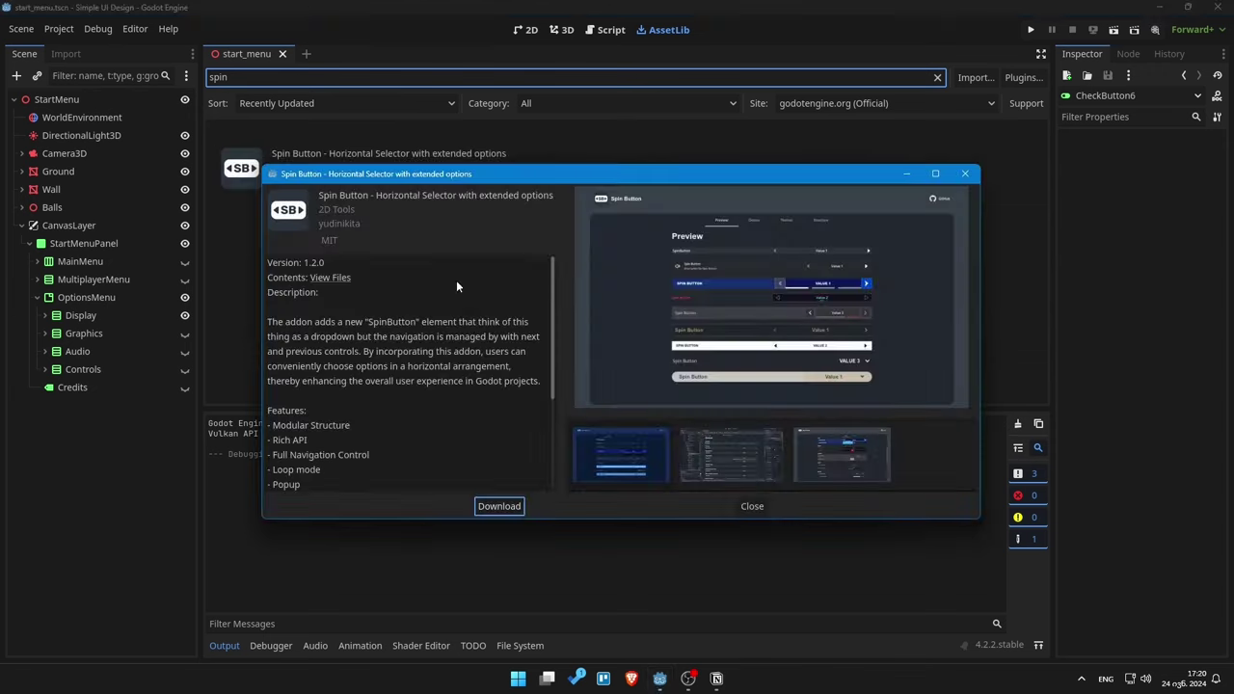
{"action": "scroll", "coordinate": [469, 301], "scroll_direction": "down", "scroll_amount": 3}
{"action": "left_click", "coordinate": [500, 505]}
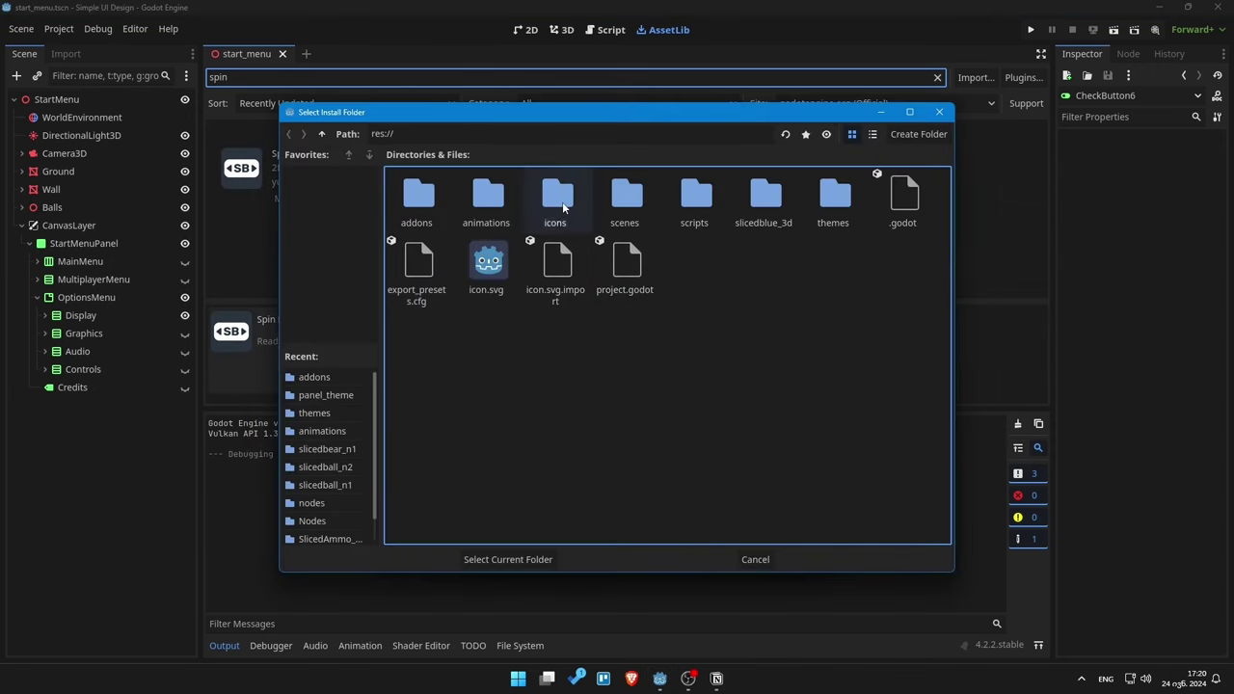
{"action": "left_click", "coordinate": [505, 559]}
{"action": "left_click", "coordinate": [540, 537]}
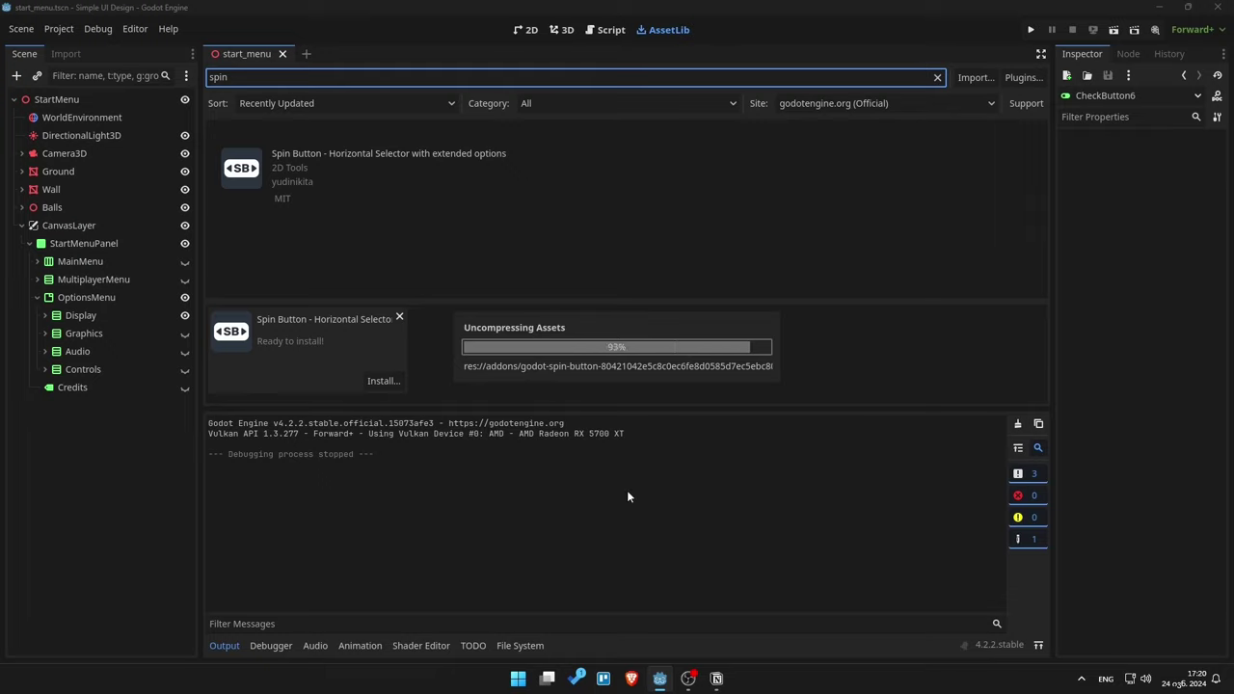
{"action": "left_click", "coordinate": [848, 209]}
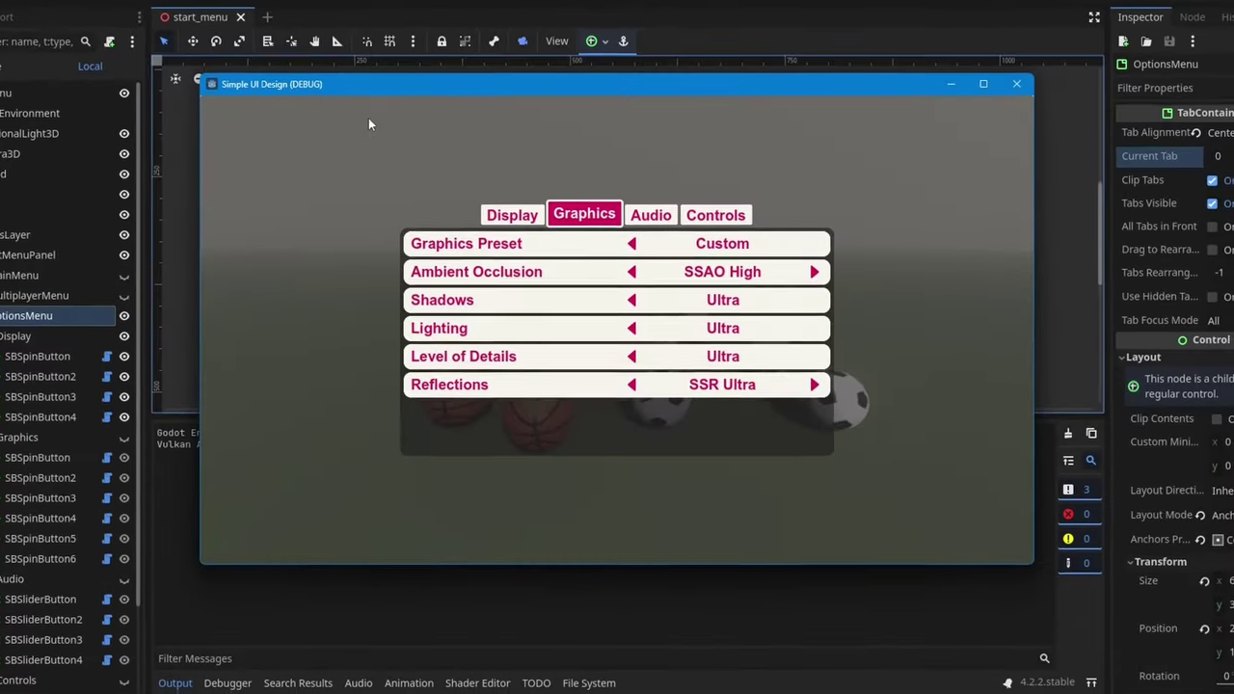
- On the Display tab, cycle Resolution through 1600 x 900 and 1280 x 720 and back to 1600 x 900
{"action": "key", "text": "Left"}
{"action": "key", "text": "Down"}
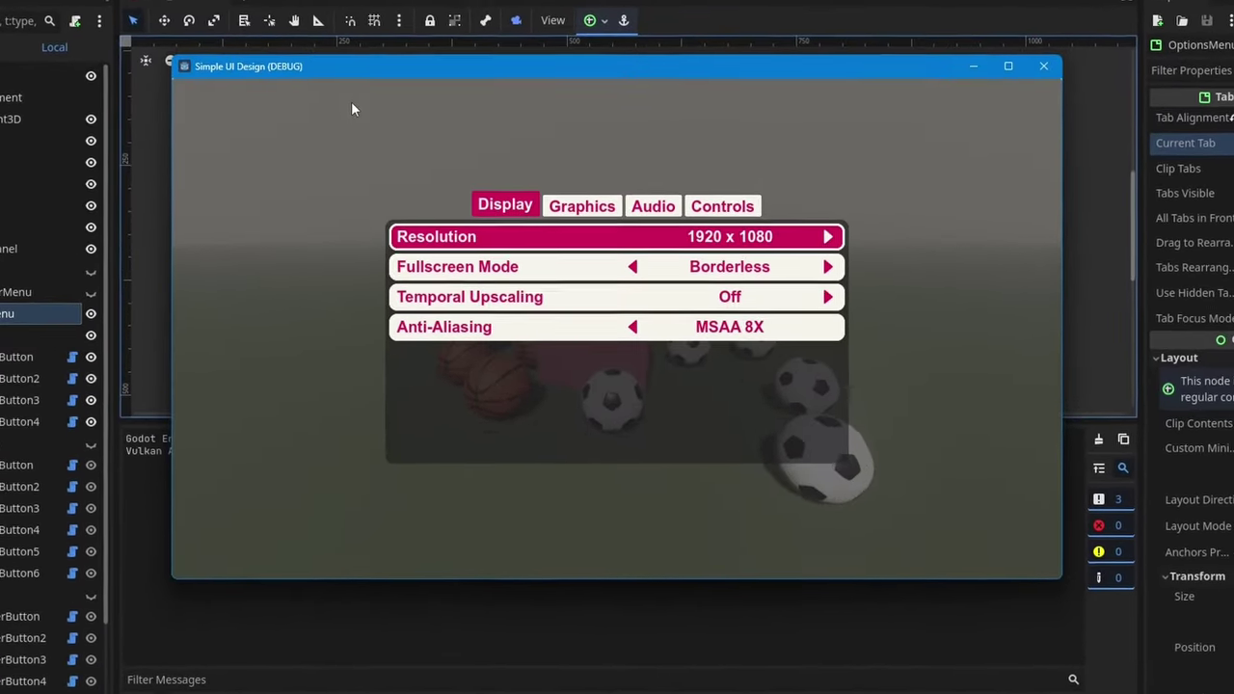
{"action": "key", "text": "Left"}
{"action": "key", "text": "Left"}
{"action": "key", "text": "Right"}
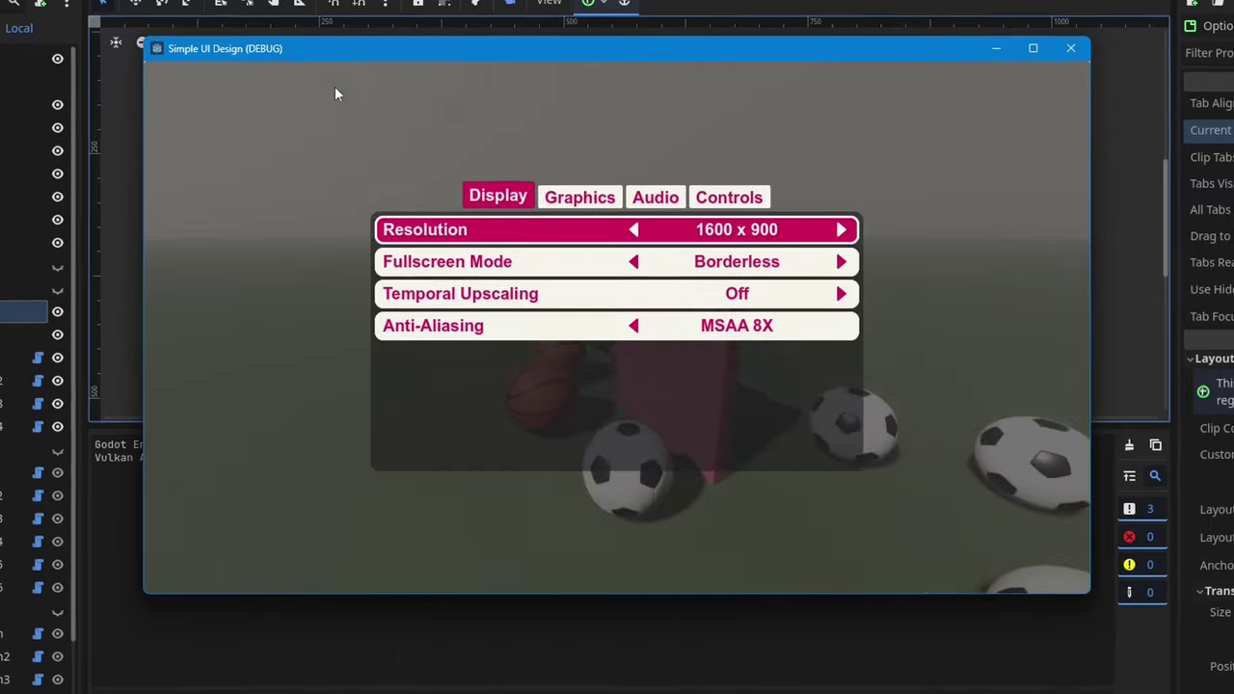
{"action": "key", "text": "Down"}
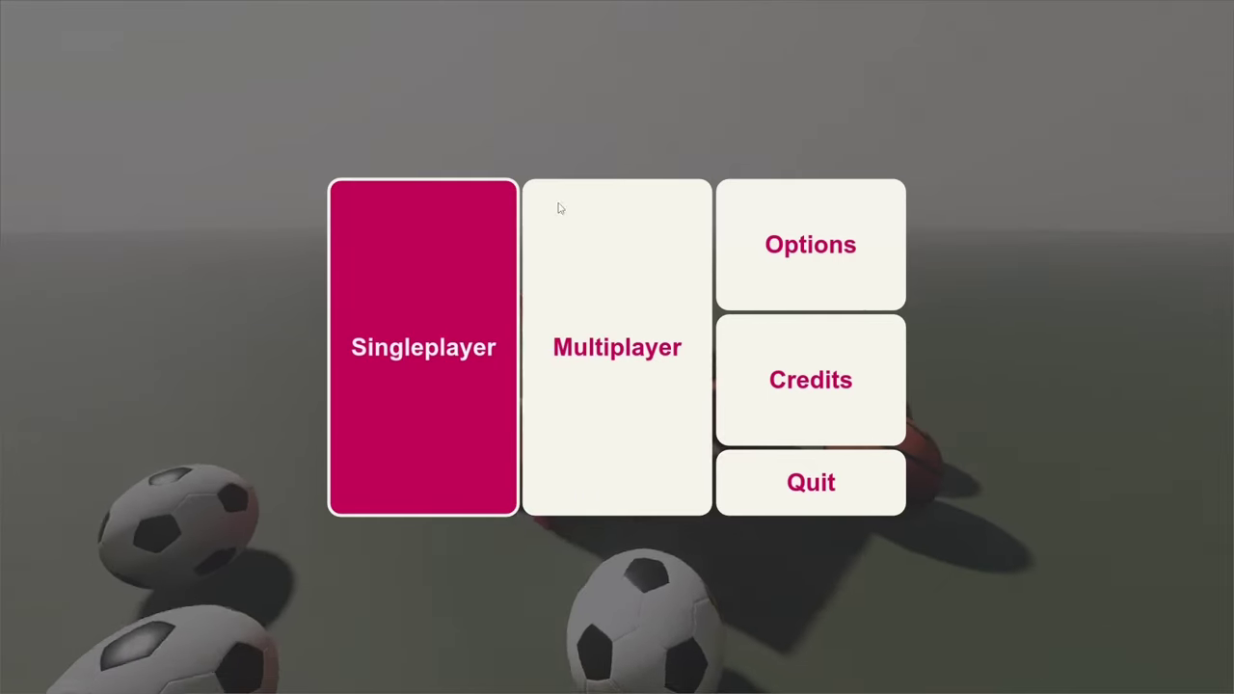
- Browse the Multiplayer submenu and credits, then set Windowed mode at 1280 x 720
{"action": "left_click", "coordinate": [547, 282]}
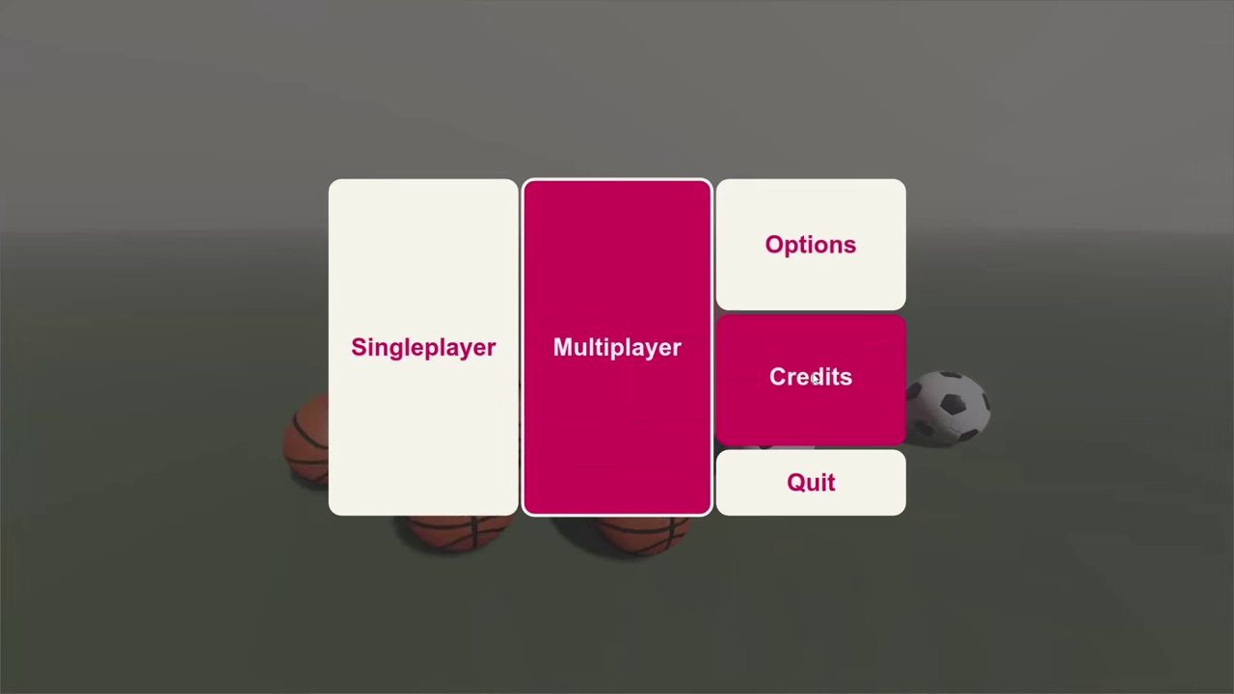
{"action": "left_click", "coordinate": [814, 380]}
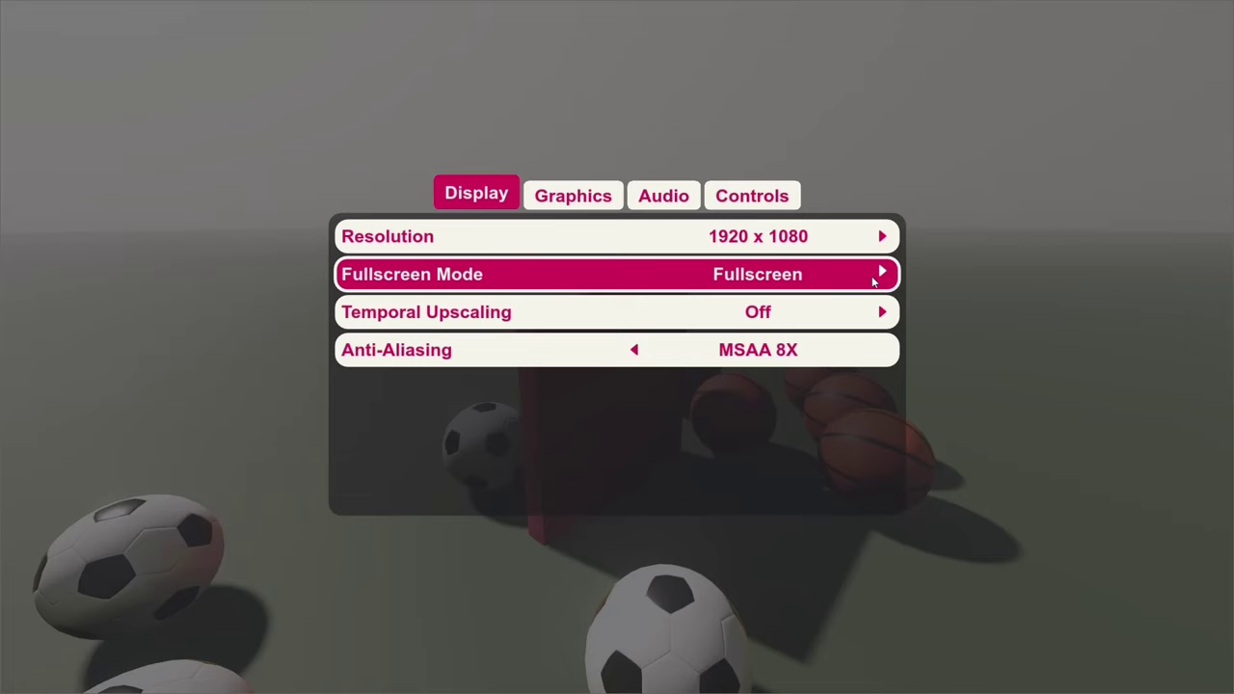
{"action": "left_click", "coordinate": [879, 275]}
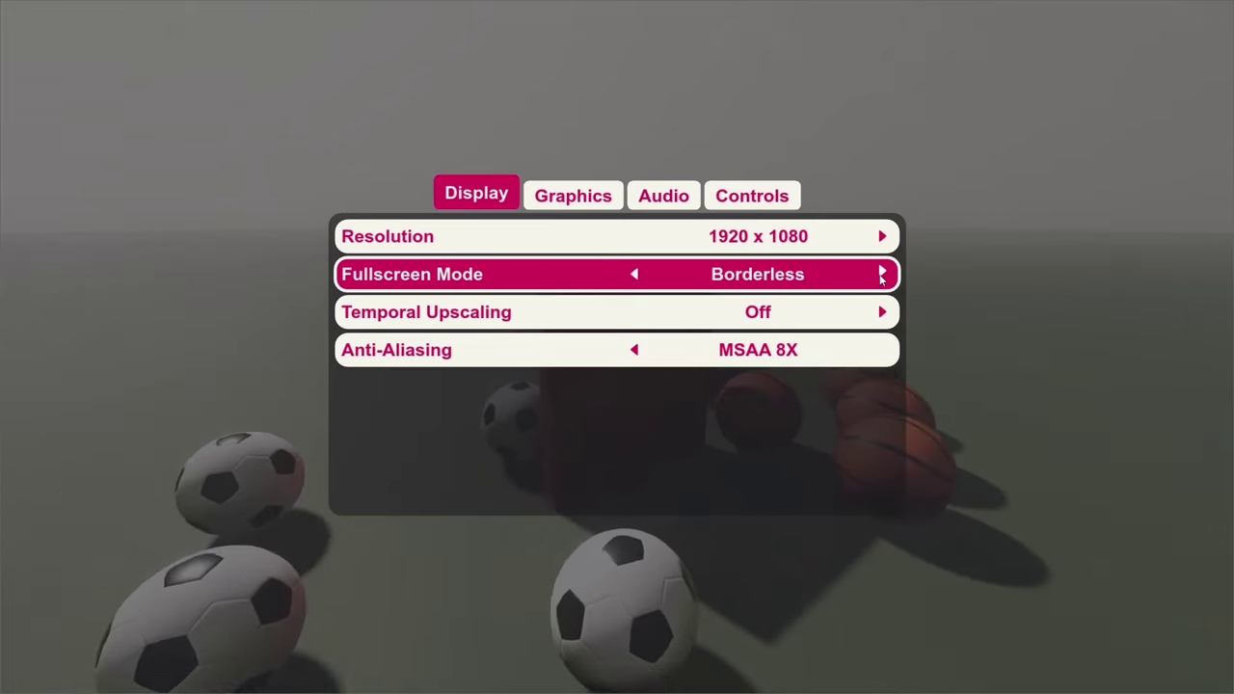
{"action": "left_click", "coordinate": [879, 275]}
{"action": "left_click", "coordinate": [883, 236]}
{"action": "left_click", "coordinate": [882, 237]}
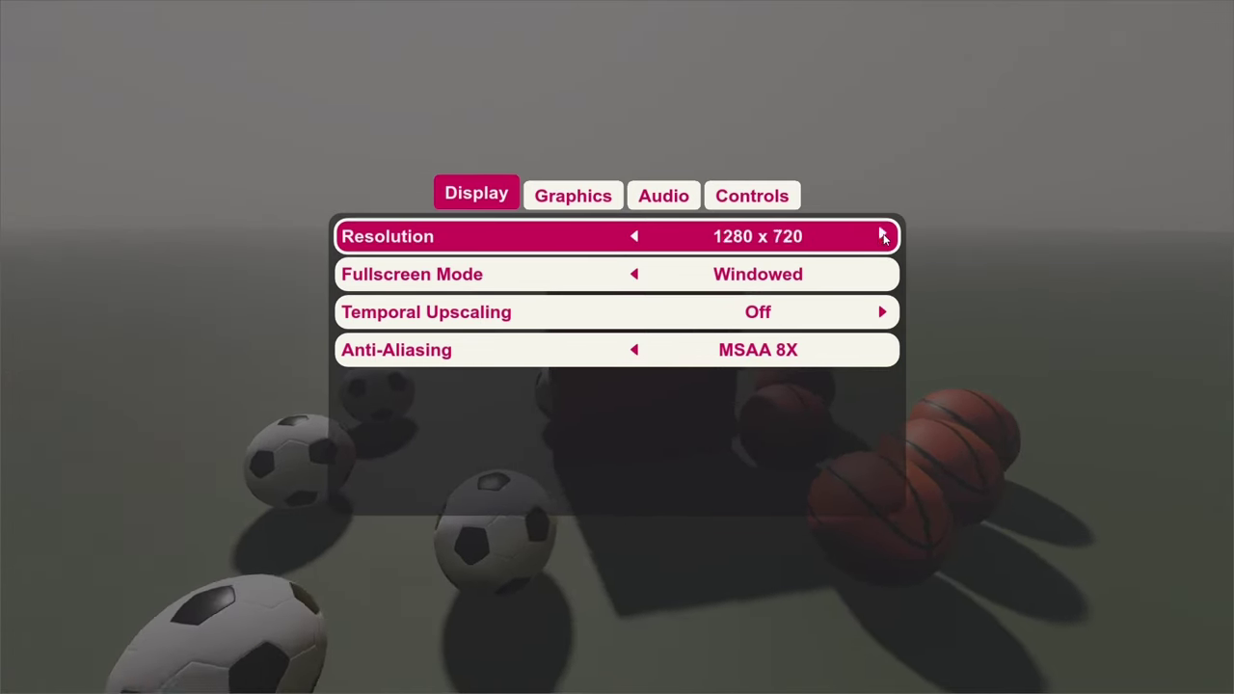
- On the Graphics tab, lower Reflections to SSR Medium
{"action": "key", "text": "Tab"}
{"action": "key", "text": "Left"}
{"action": "key", "text": "Left"}
{"action": "key", "text": "Up"}
{"action": "key", "text": "Up"}
{"action": "key", "text": "Up"}
{"action": "key", "text": "Up"}
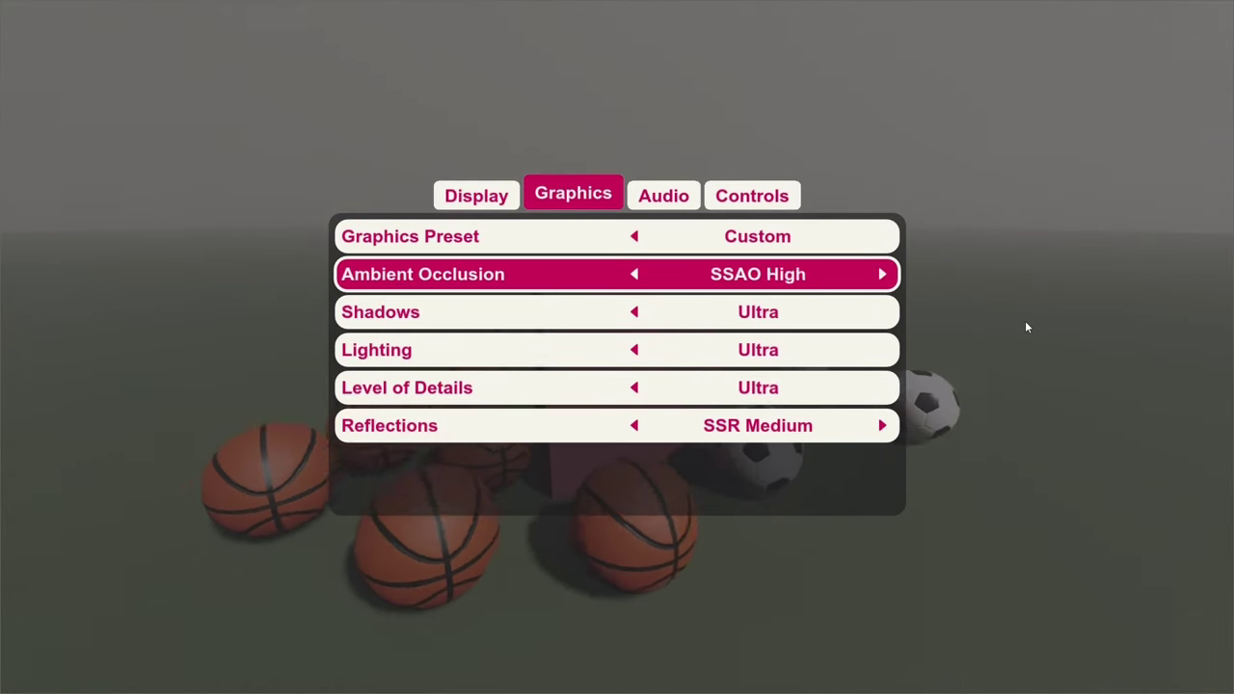